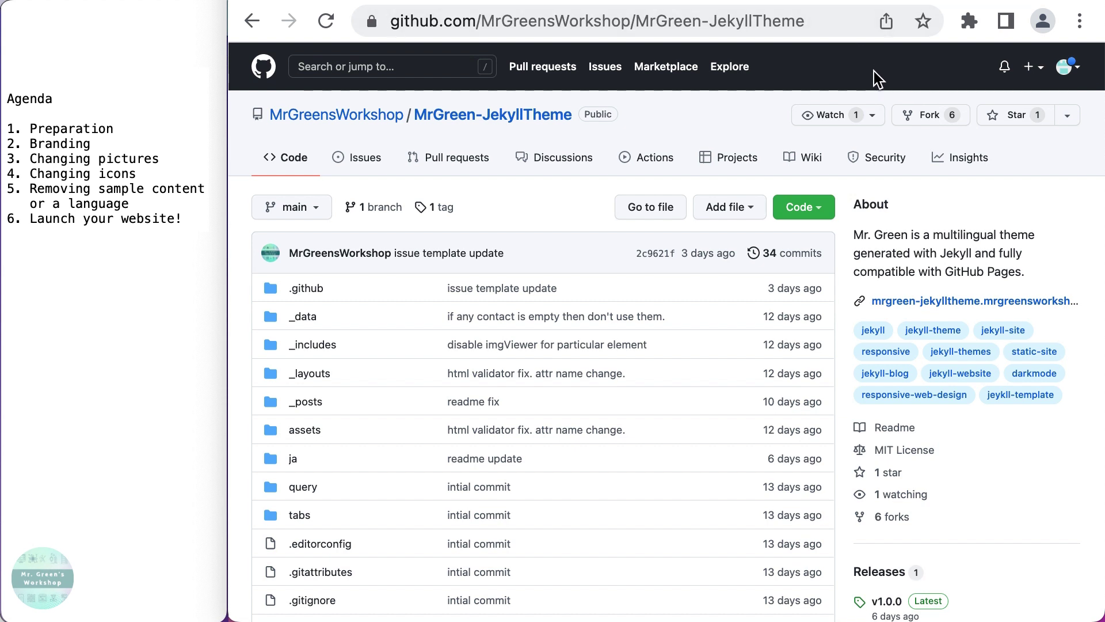
# Fork the MrGreen-JekyllTheme repository and open the fork's _data/owner/en.yml file for editing.
pyautogui.click(928, 120)
pyautogui.click(465, 478)
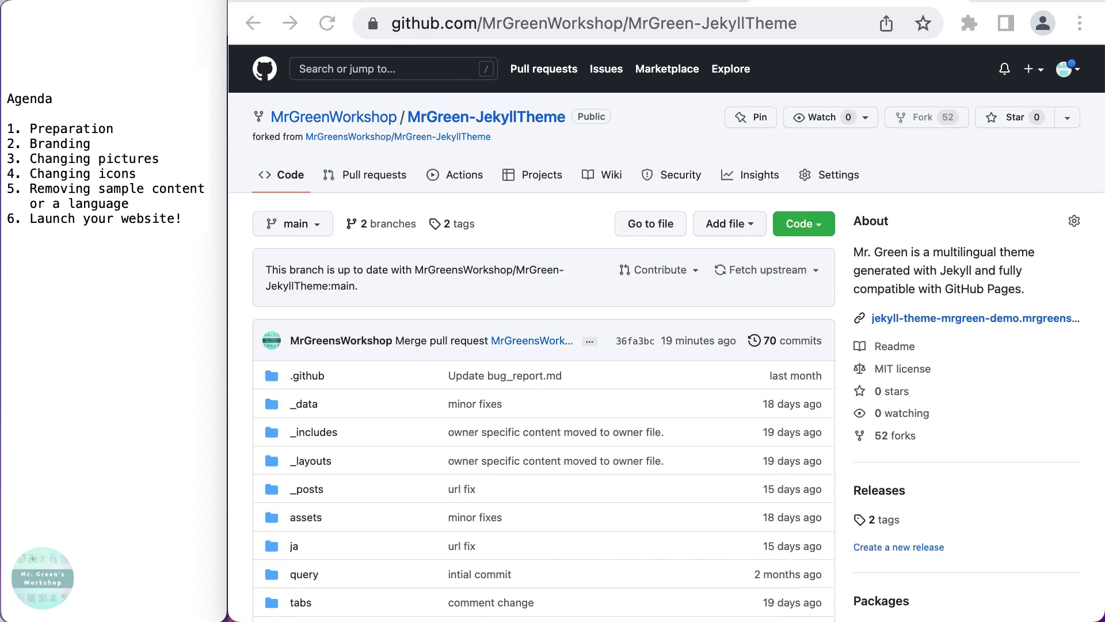
pyautogui.click(305, 403)
pyautogui.click(306, 502)
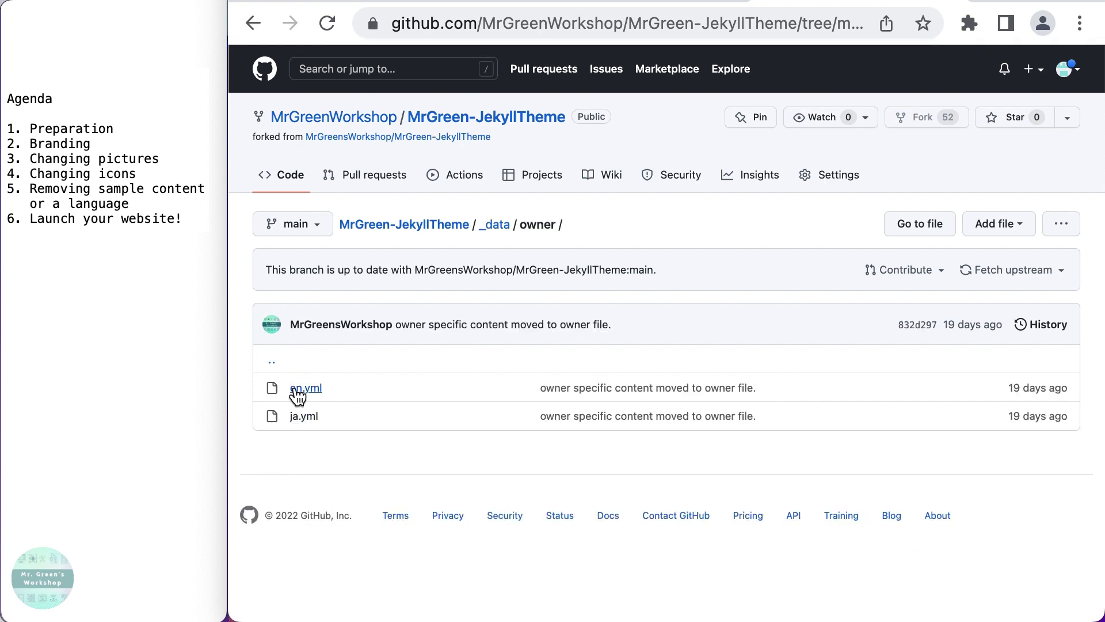
pyautogui.click(302, 388)
pyautogui.click(1037, 364)
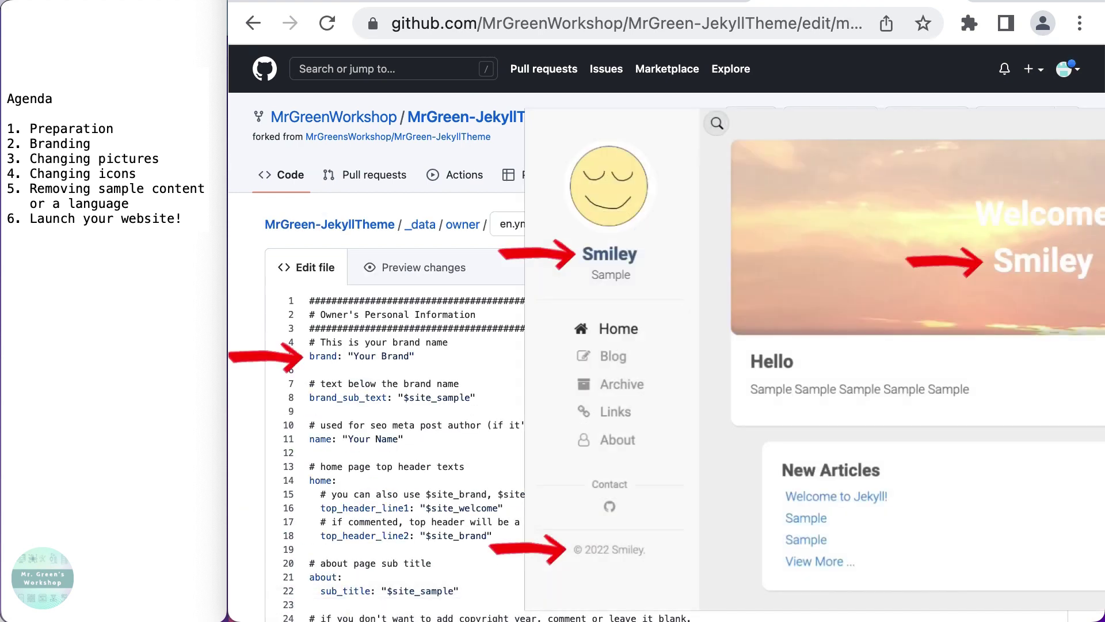
# Set both the brand and the name values in en.yml to "Smiley".
pyautogui.moveTo(354, 357); pyautogui.dragTo(409, 357)
pyautogui.write('Smiley')
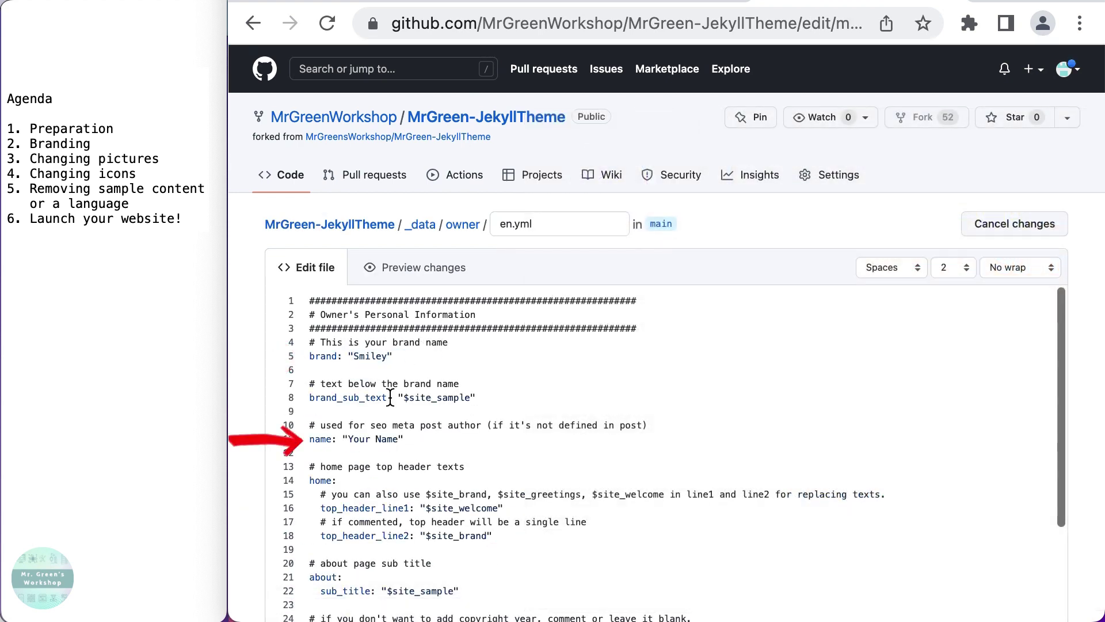
pyautogui.moveTo(350, 440); pyautogui.dragTo(399, 439)
pyautogui.write('Smiley')
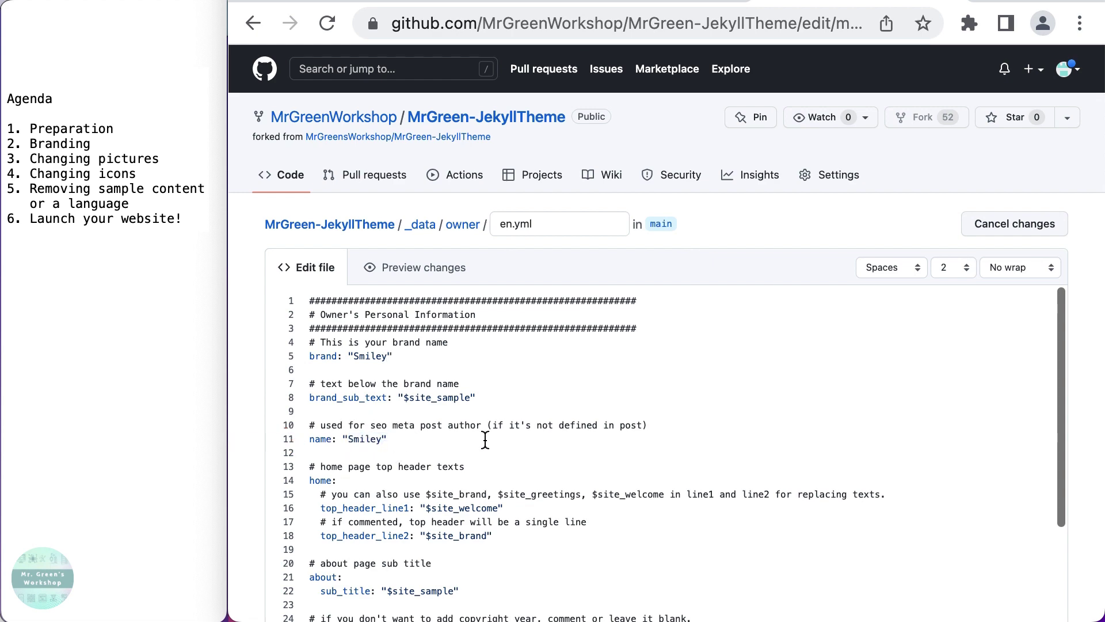
# Uncomment the github contact in en.yml, set it to "MrGreensWorkshop", and commit the file directly to the main branch.
pyautogui.scroll(-10, 485, 439)
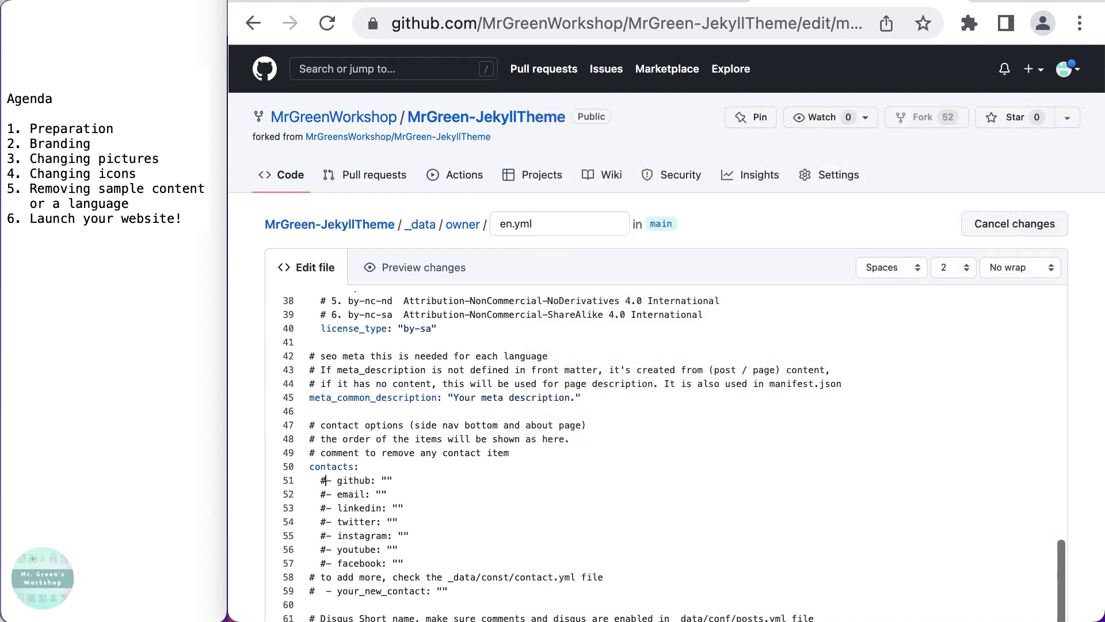
pyautogui.click(381, 481)
pyautogui.write('MrGreensWorkshop')
pyautogui.scroll(-10, 506, 425)
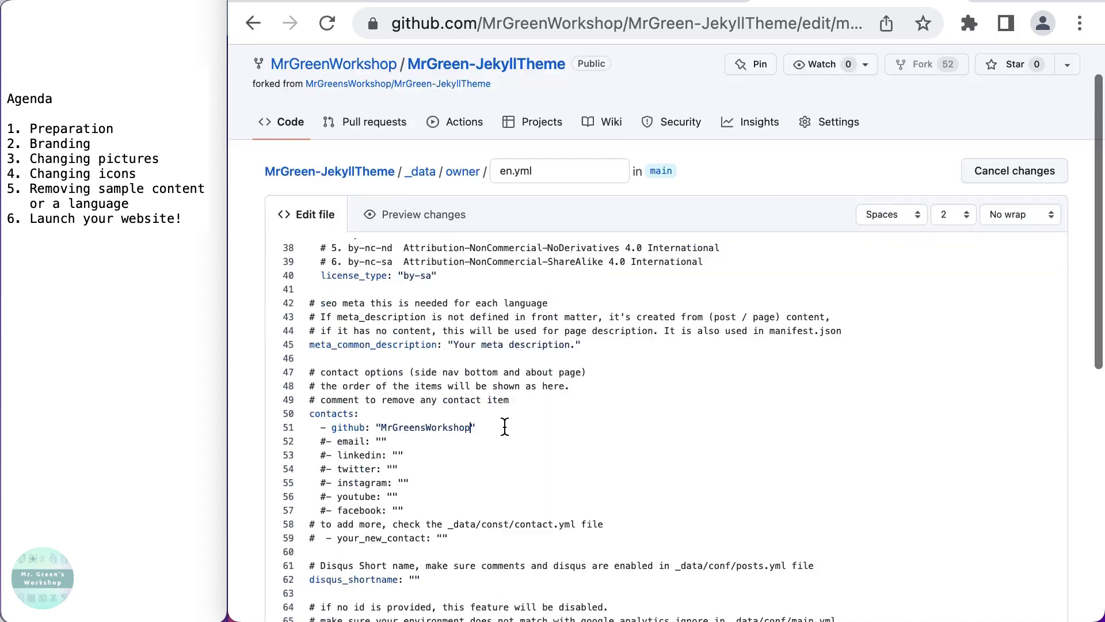
pyautogui.click(391, 599)
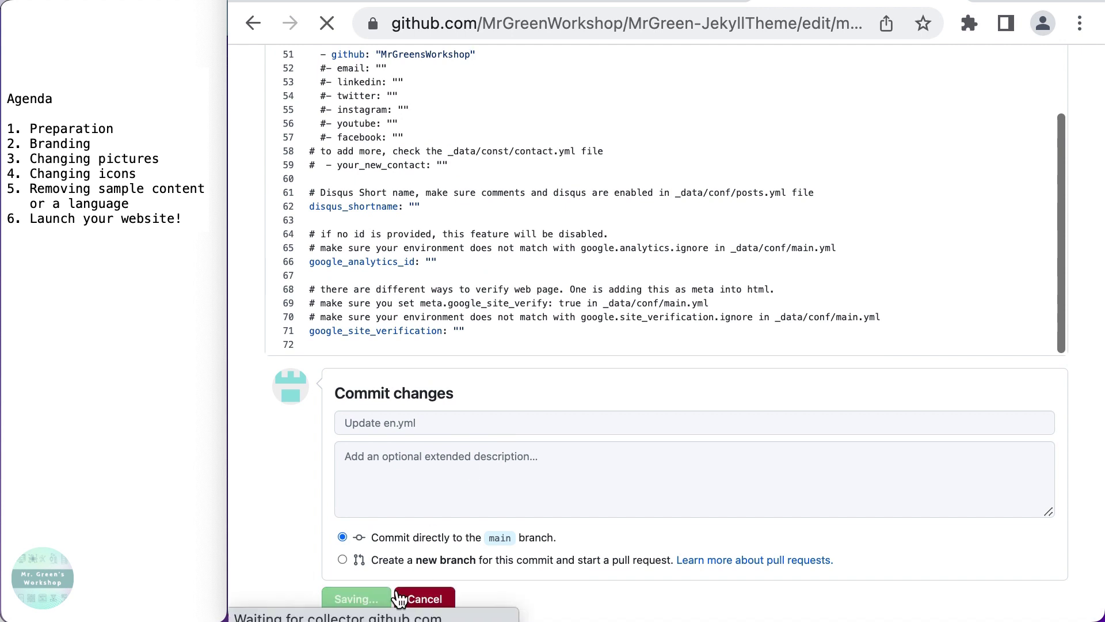
# Upload a new profile picture to the repository's assets/img/default folder and commit it to the main branch.
pyautogui.click(537, 225)
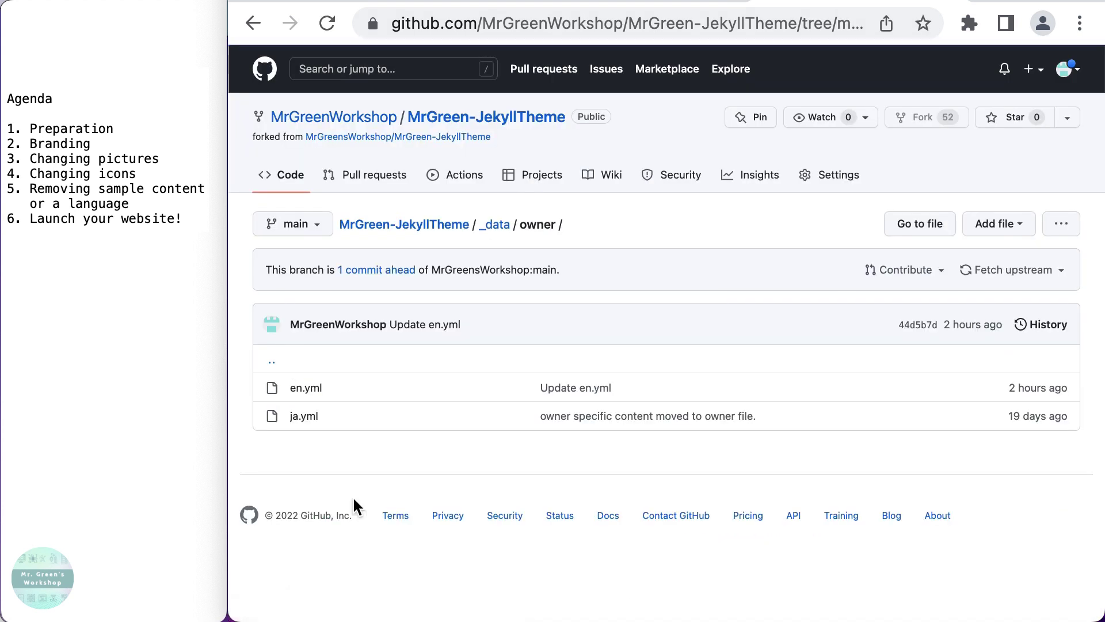
pyautogui.click(432, 226)
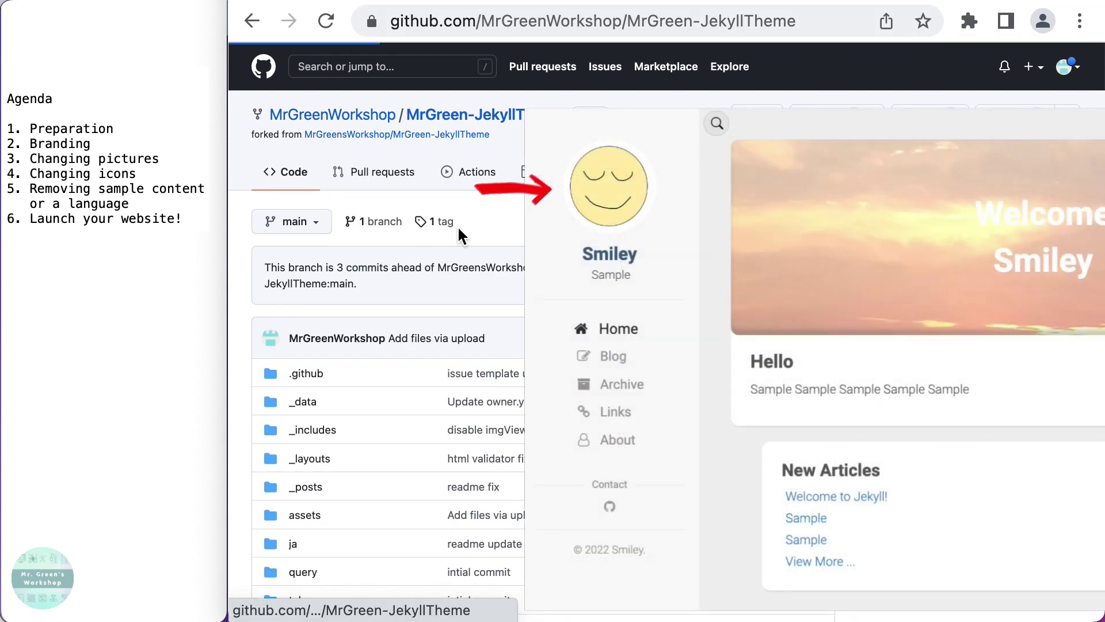
pyautogui.click(306, 516)
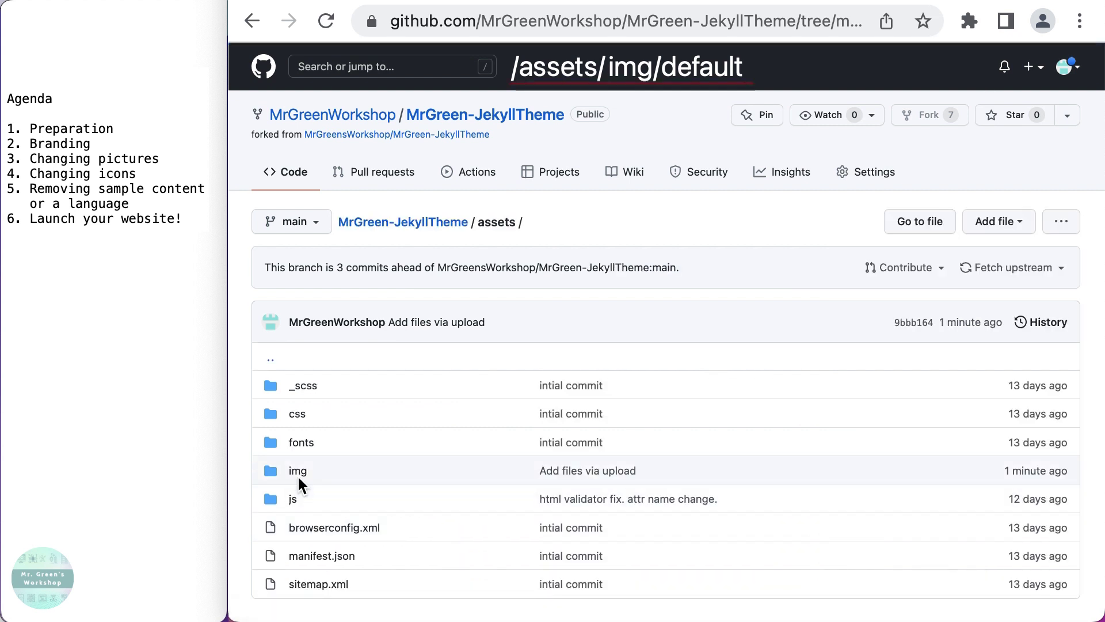
pyautogui.click(298, 478)
pyautogui.click(307, 419)
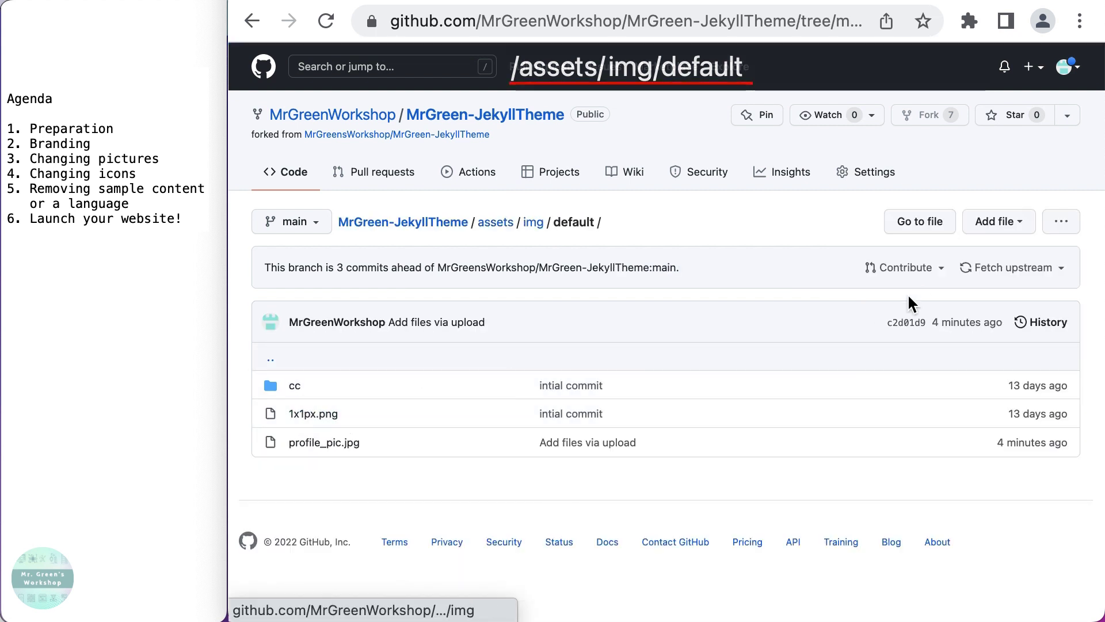
pyautogui.click(994, 223)
pyautogui.click(985, 278)
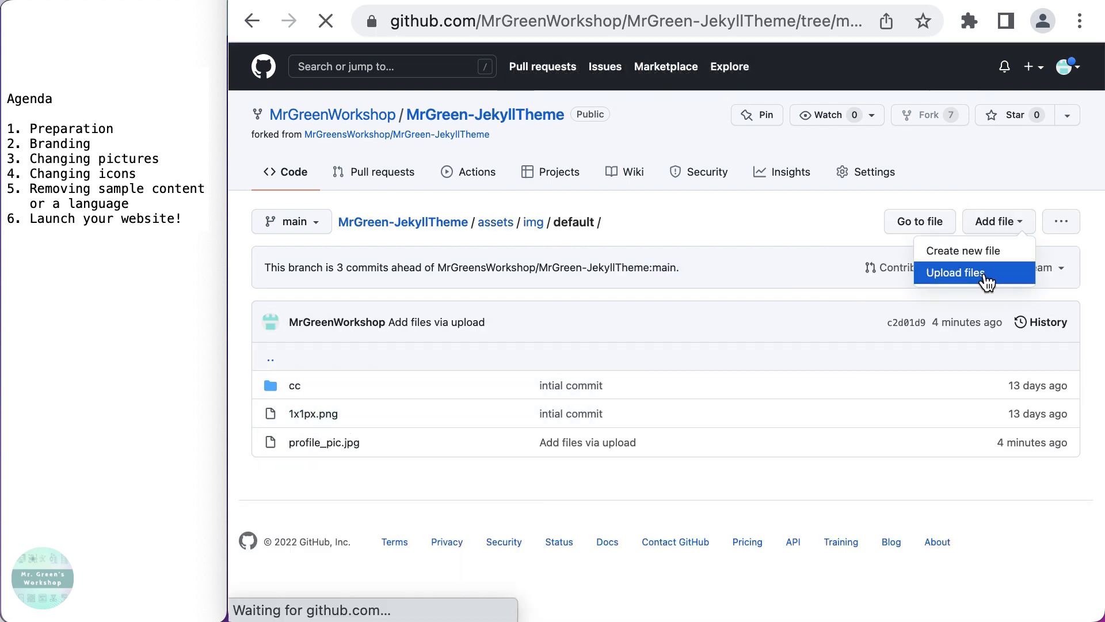
pyautogui.moveTo(228, 345); pyautogui.dragTo(452, 334)
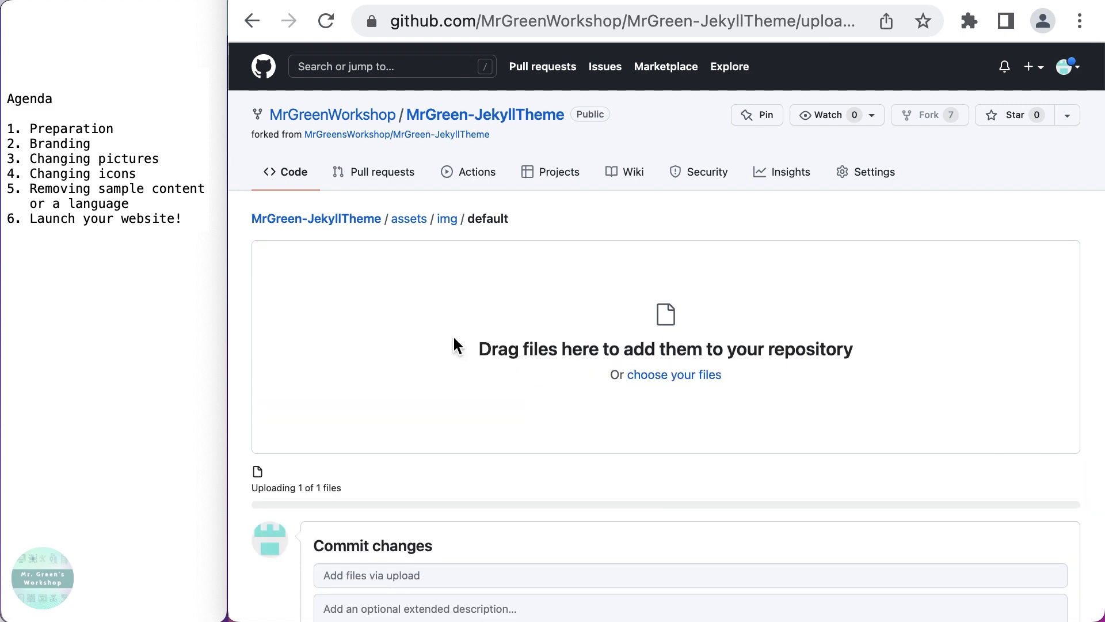
pyautogui.scroll(-5, 299, 438)
pyautogui.click(355, 490)
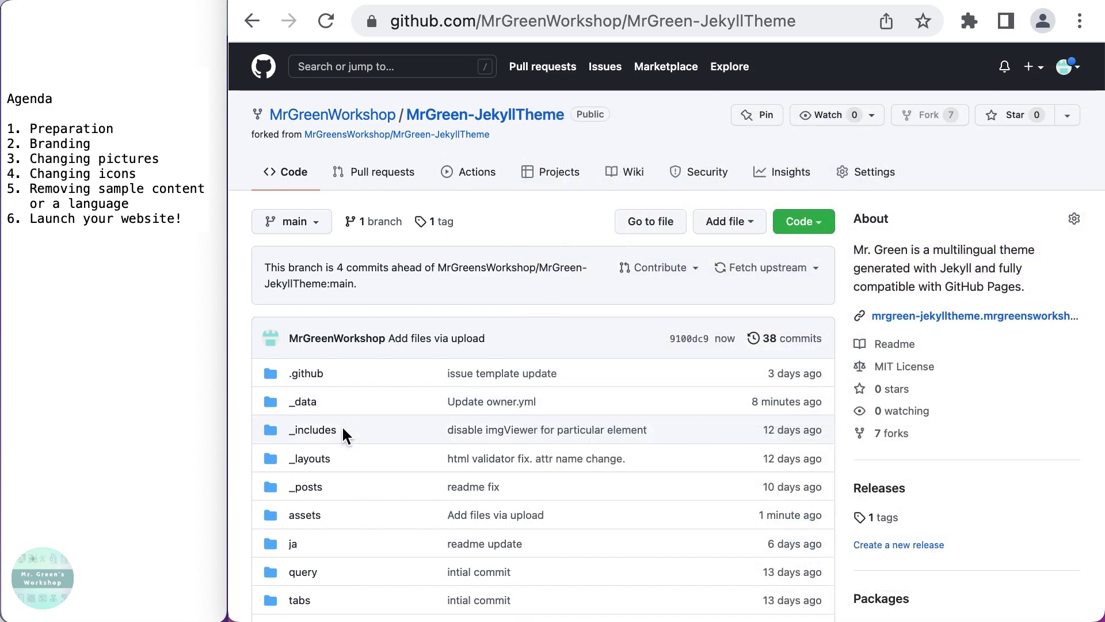
# Upload a new home-heading.jpg to the assets/img/home folder and commit it to the main branch.
pyautogui.click(316, 516)
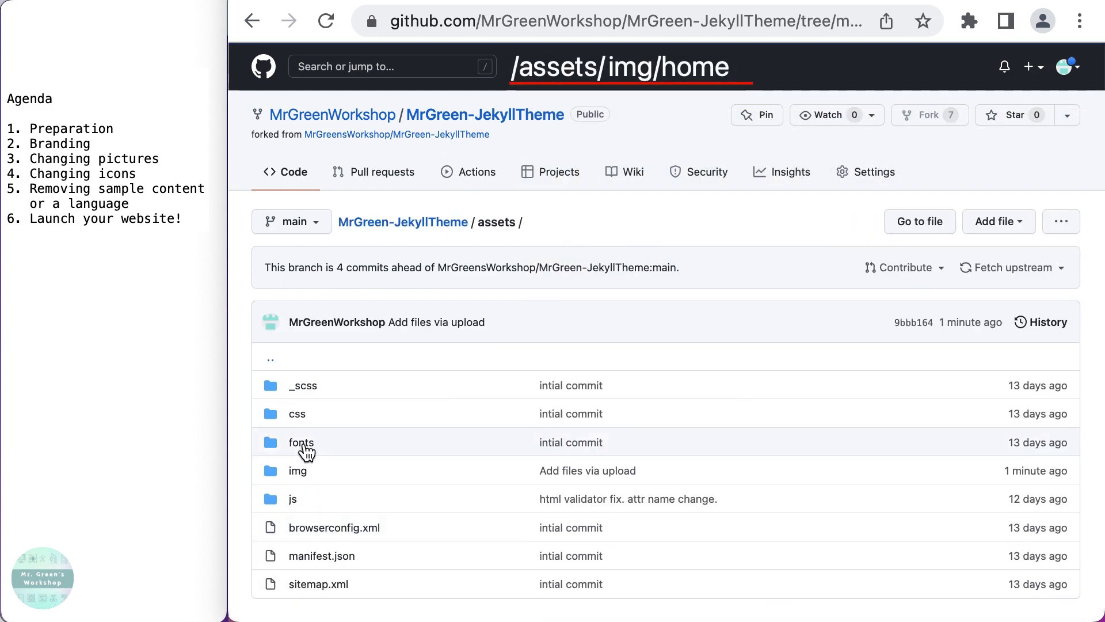
pyautogui.click(300, 469)
pyautogui.click(302, 470)
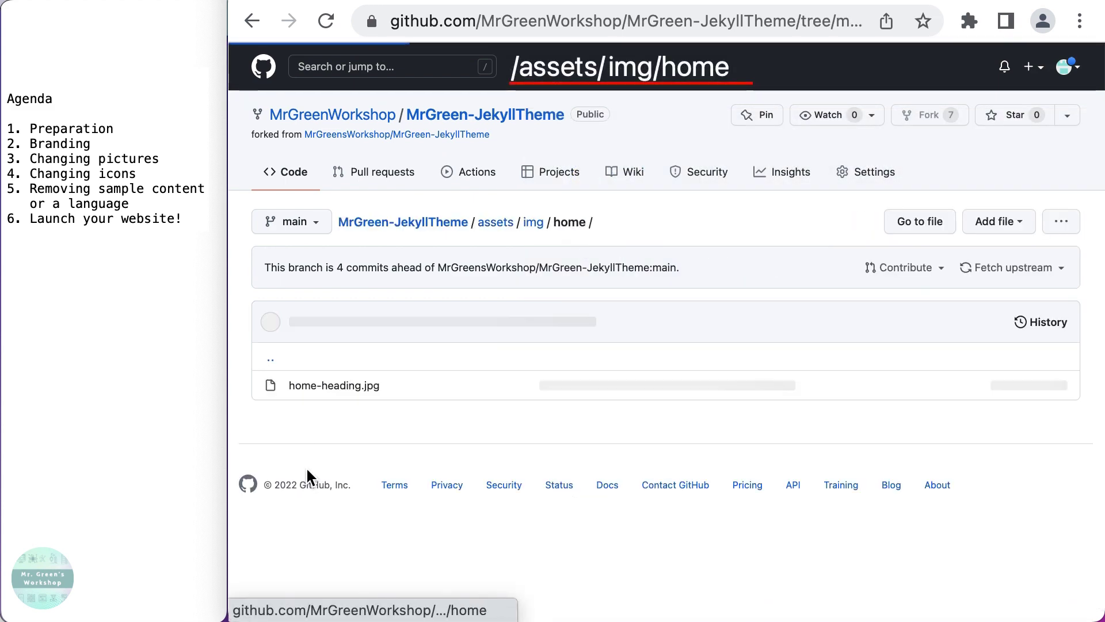
pyautogui.click(1012, 227)
pyautogui.click(977, 272)
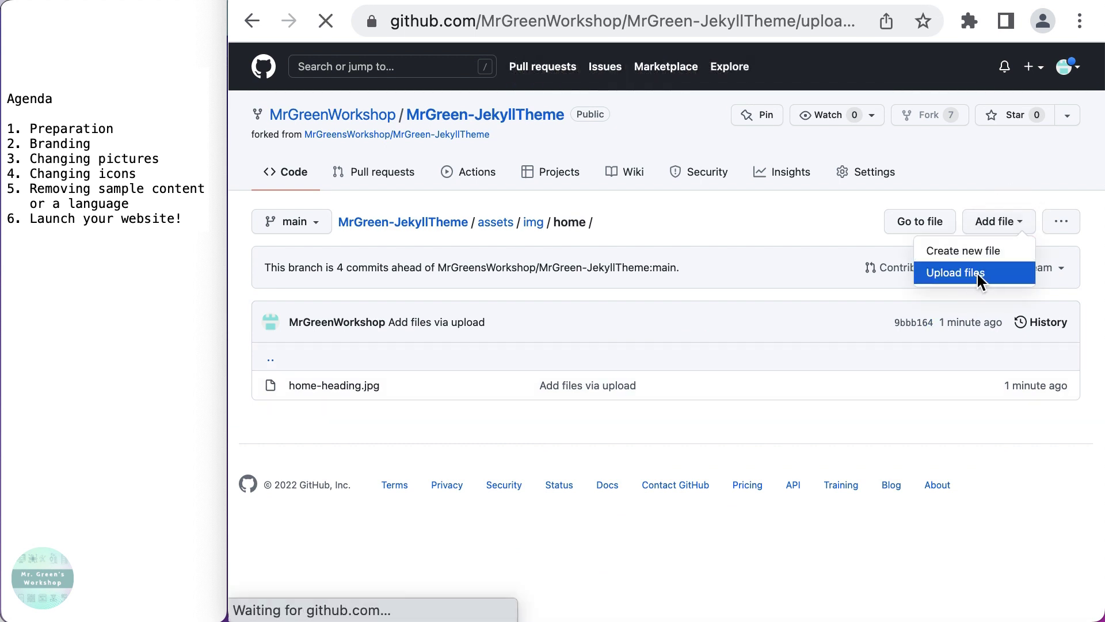
pyautogui.moveTo(397, 392); pyautogui.dragTo(419, 357)
pyautogui.scroll(-4, 420, 356)
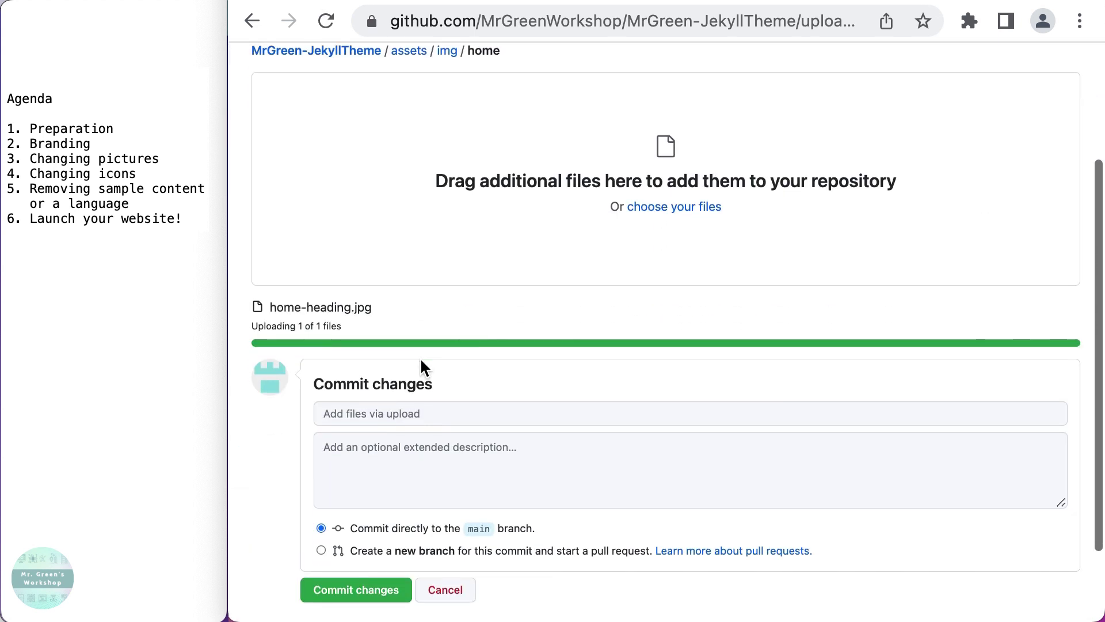
pyautogui.click(354, 533)
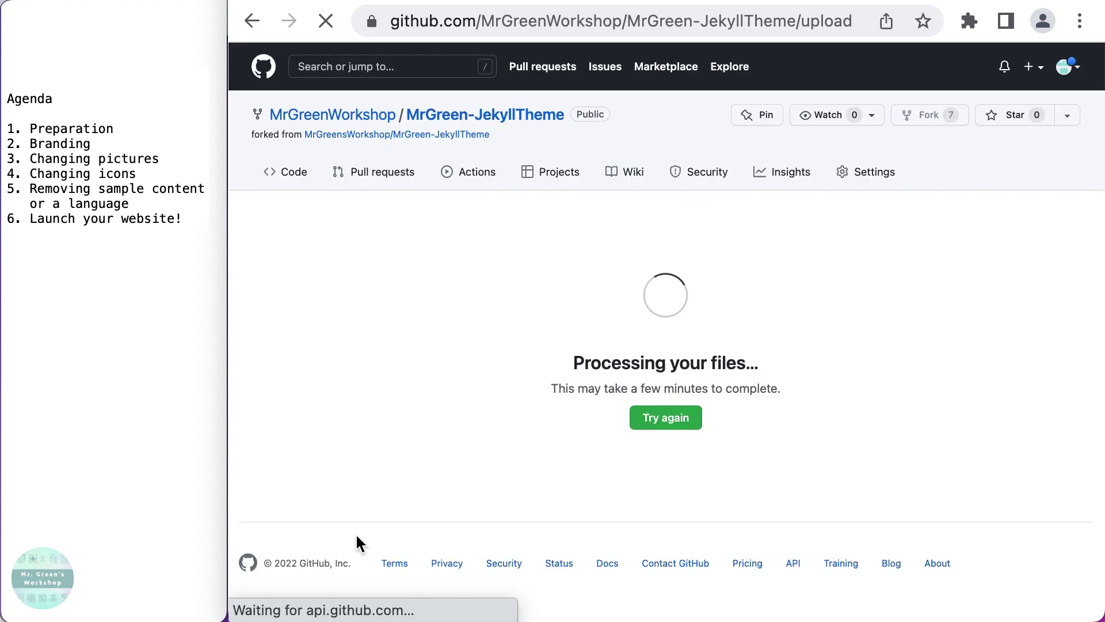
# Open _data/conf/main.yml for editing and examine the side_nav_profile_img_path setting and the settings below it.
pyautogui.scroll(-2, 417, 485)
pyautogui.click(309, 382)
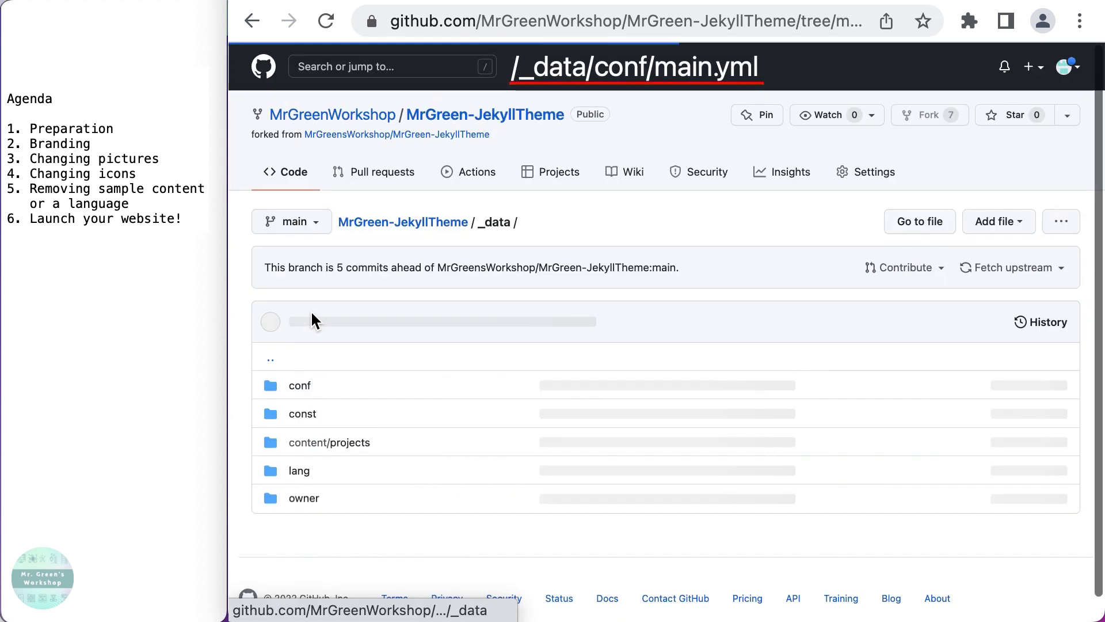
pyautogui.click(302, 386)
pyautogui.click(296, 387)
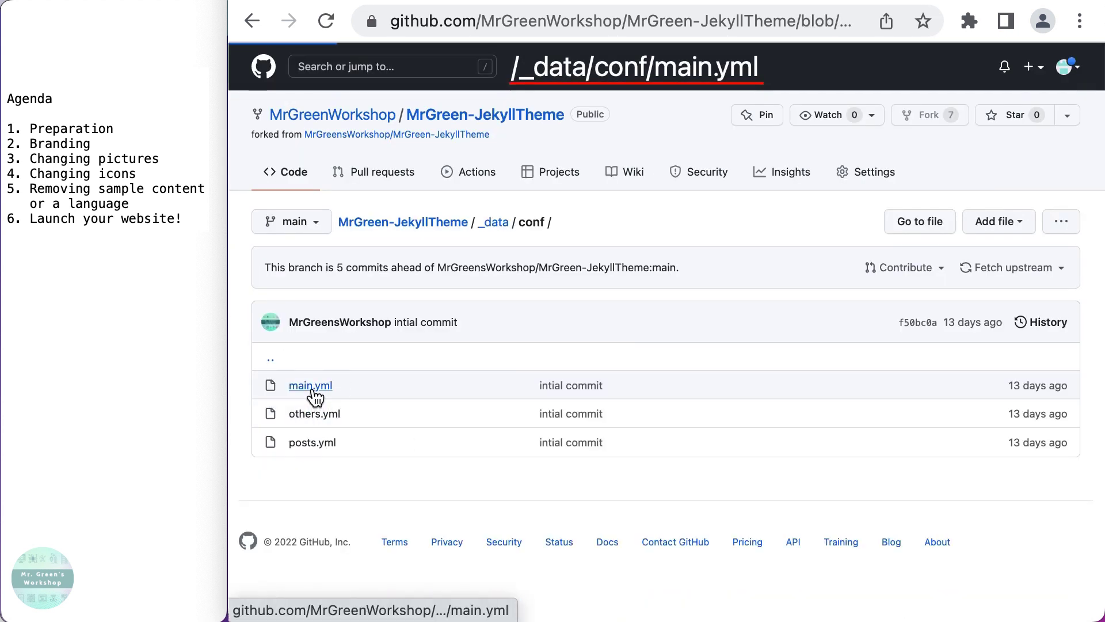
pyautogui.click(1036, 360)
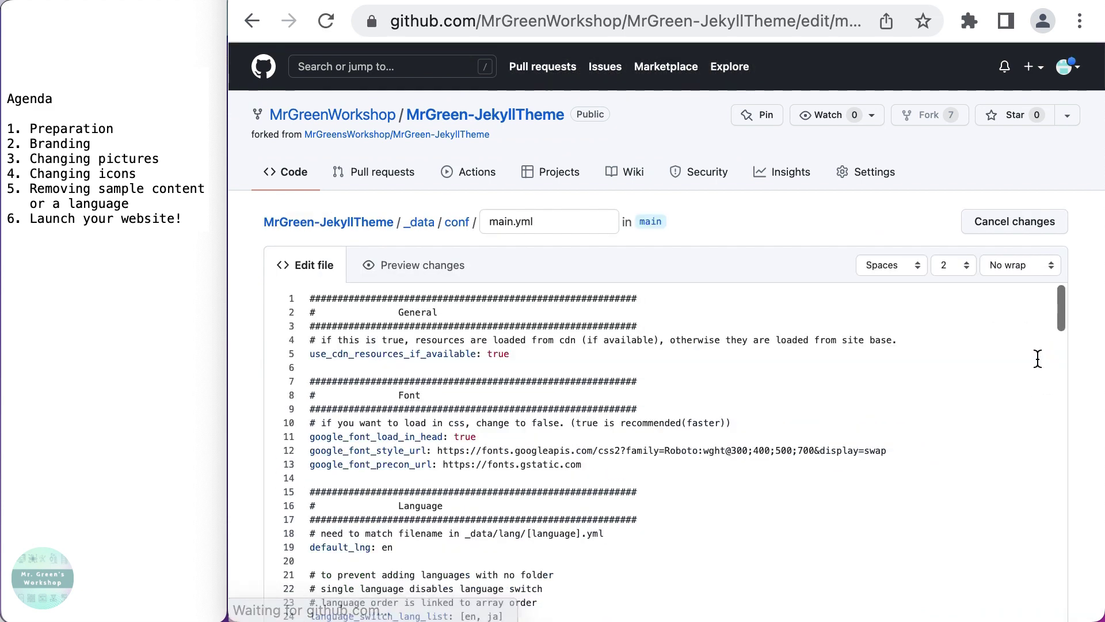
pyautogui.scroll(-15, 698, 363)
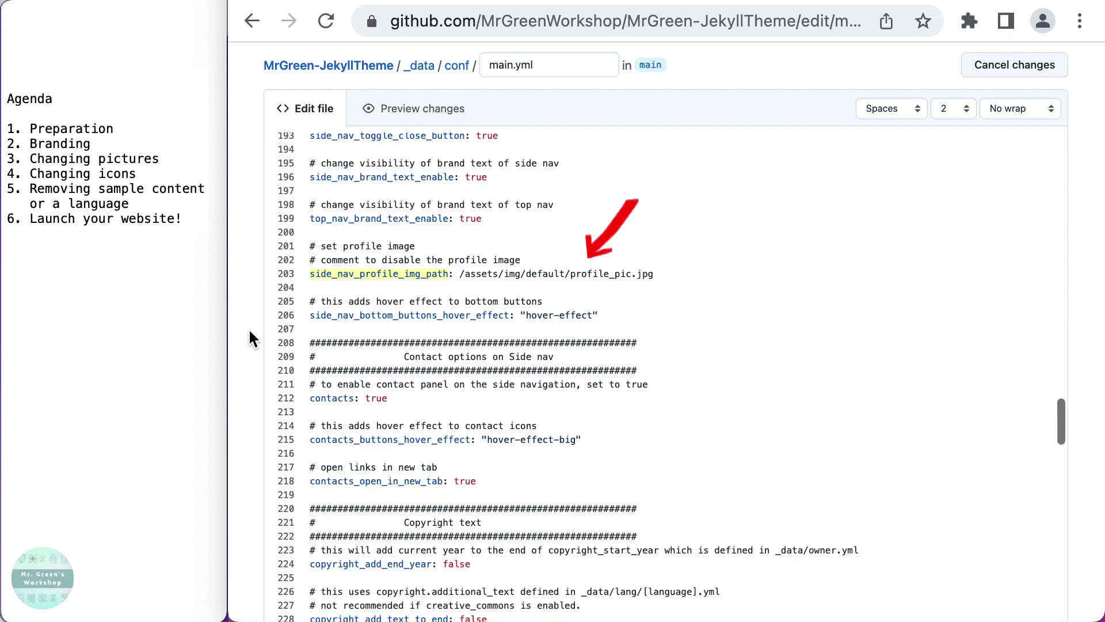
pyautogui.scroll(-6, 250, 329)
pyautogui.click(408, 529)
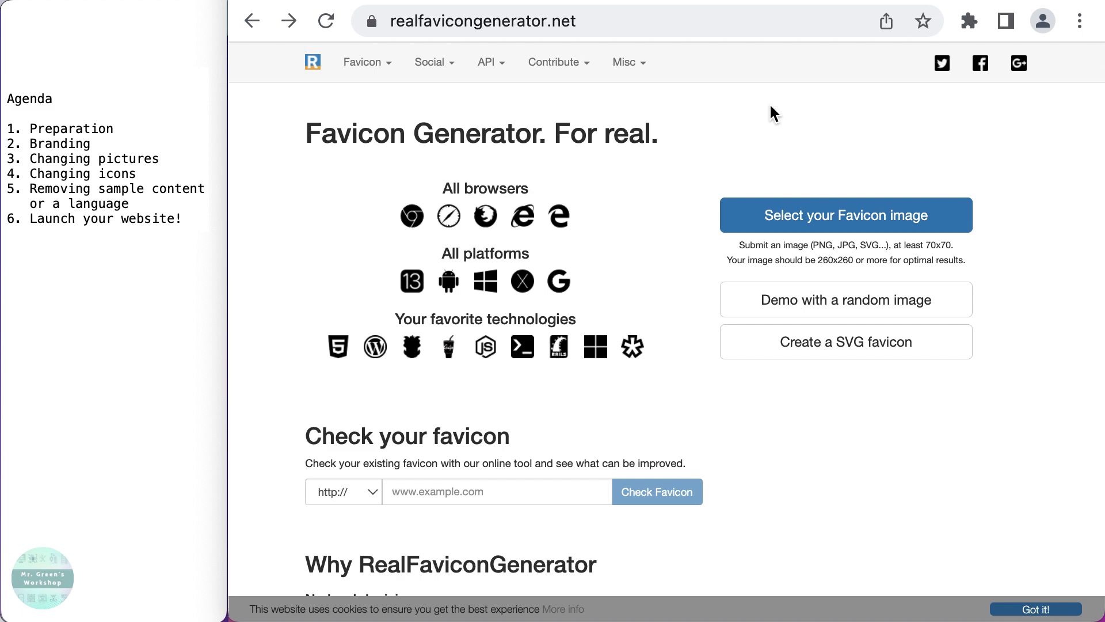
# On realfavicongenerator.net, generate favicons from a random demo image with default options and download the package.
pyautogui.click(839, 300)
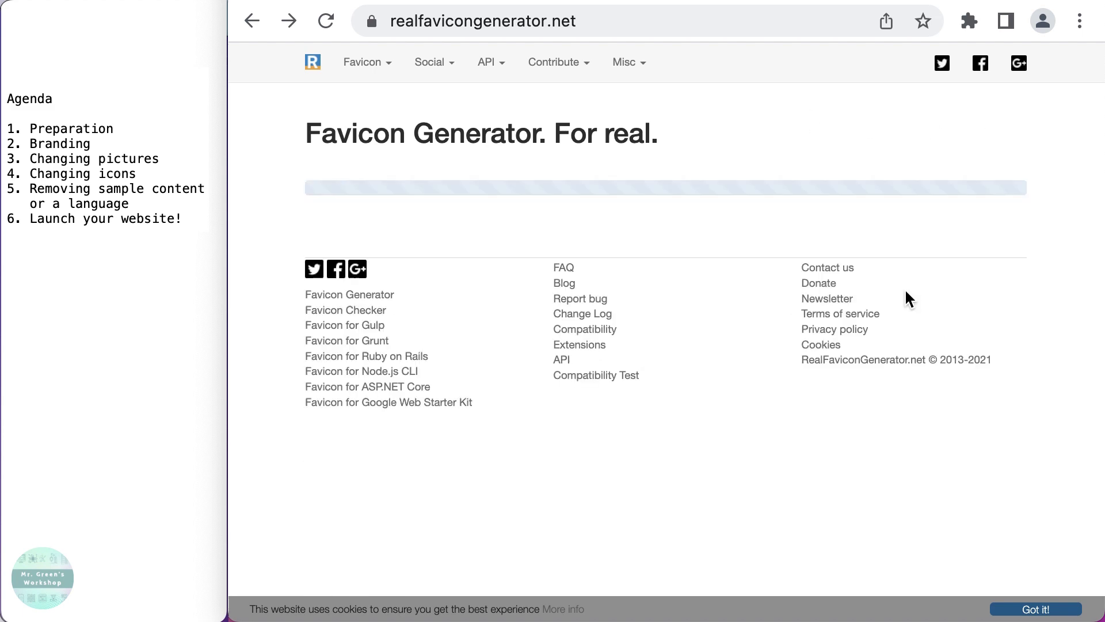
pyautogui.scroll(-20, 903, 288)
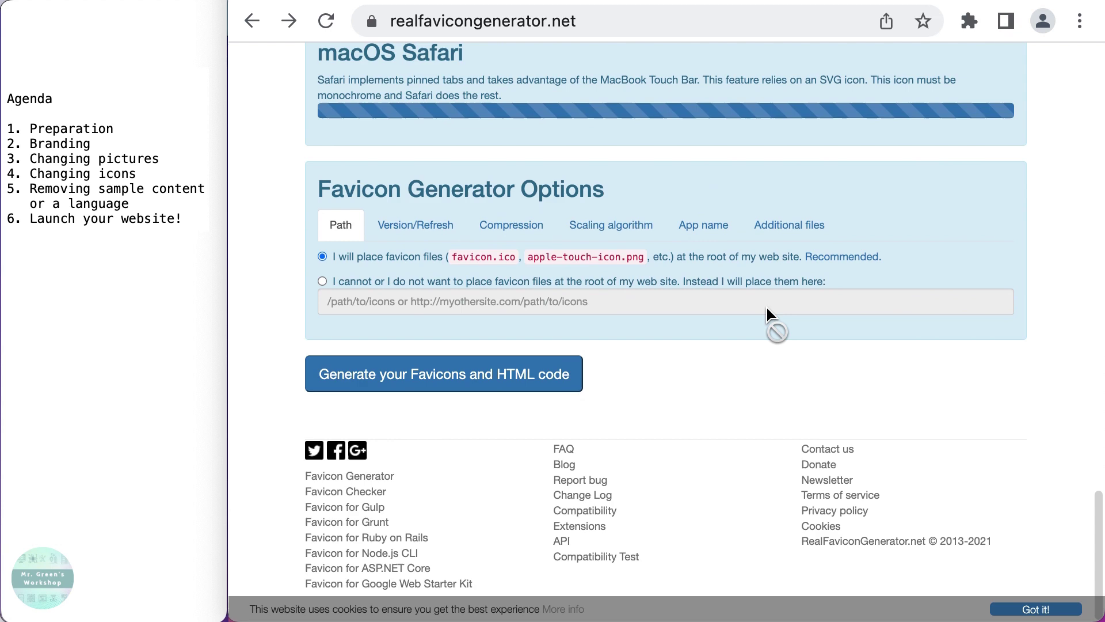
pyautogui.click(452, 388)
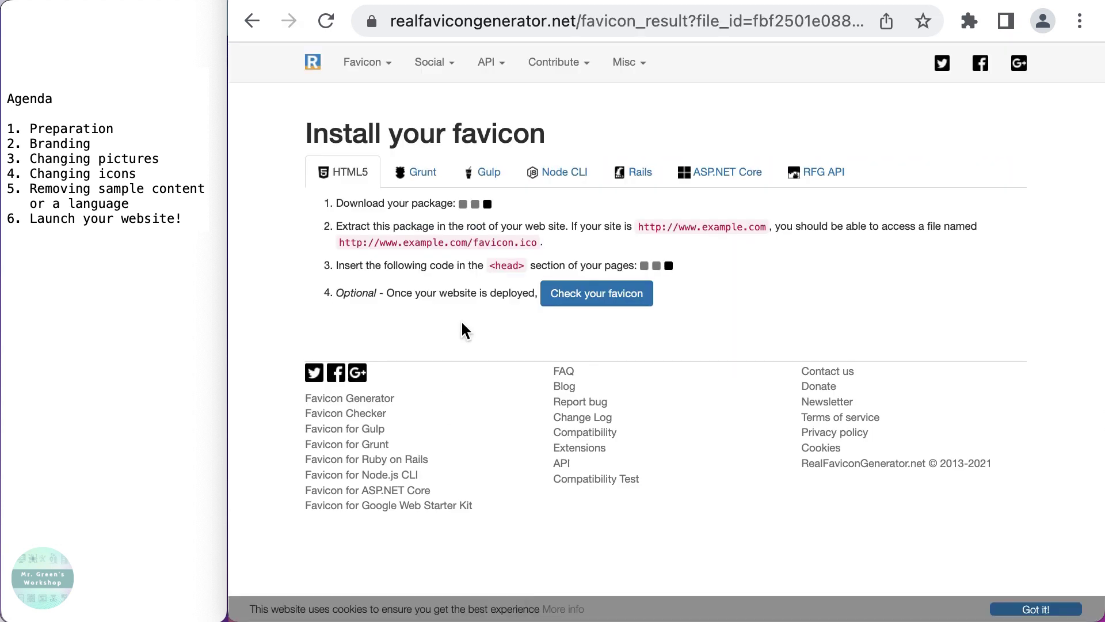
pyautogui.click(510, 207)
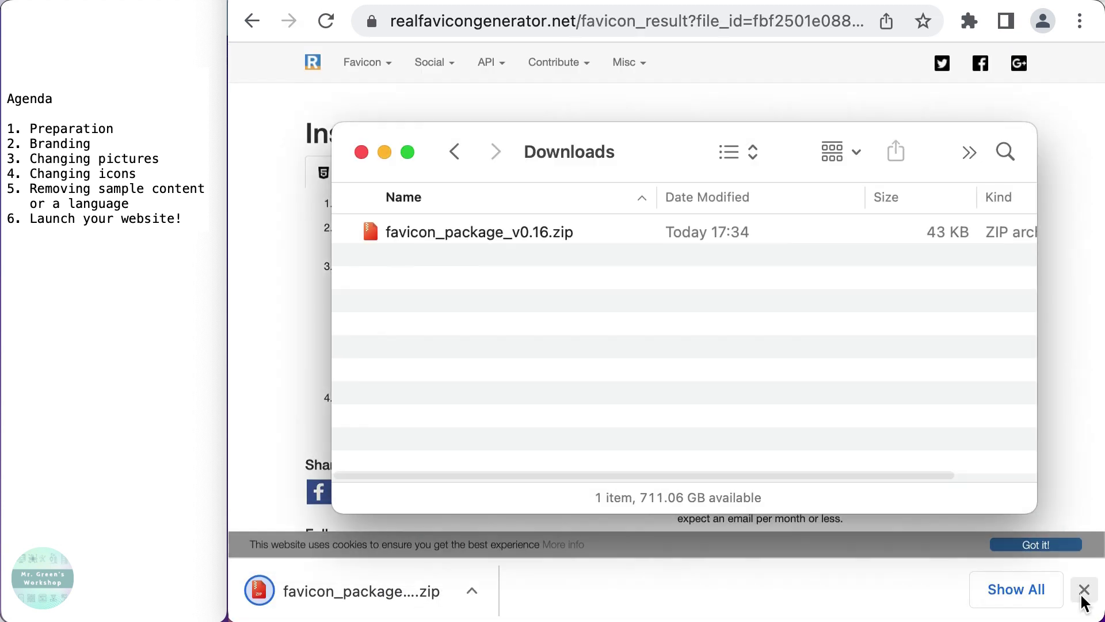
# Extract favicon_package_v0.16.zip in Downloads, rename the extracted folder to "favicons", and close the Downloads window and the browser's download bar.
pyautogui.doubleClick(527, 233)
pyautogui.press('Return')
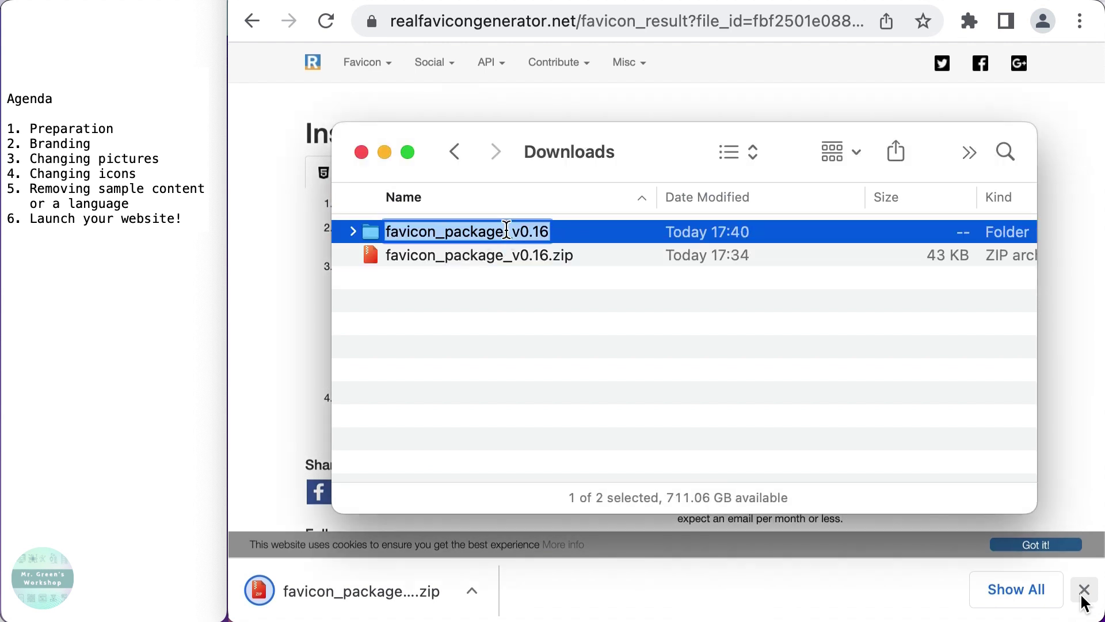
pyautogui.write('favicons')
pyautogui.press('Return')
pyautogui.click(569, 286)
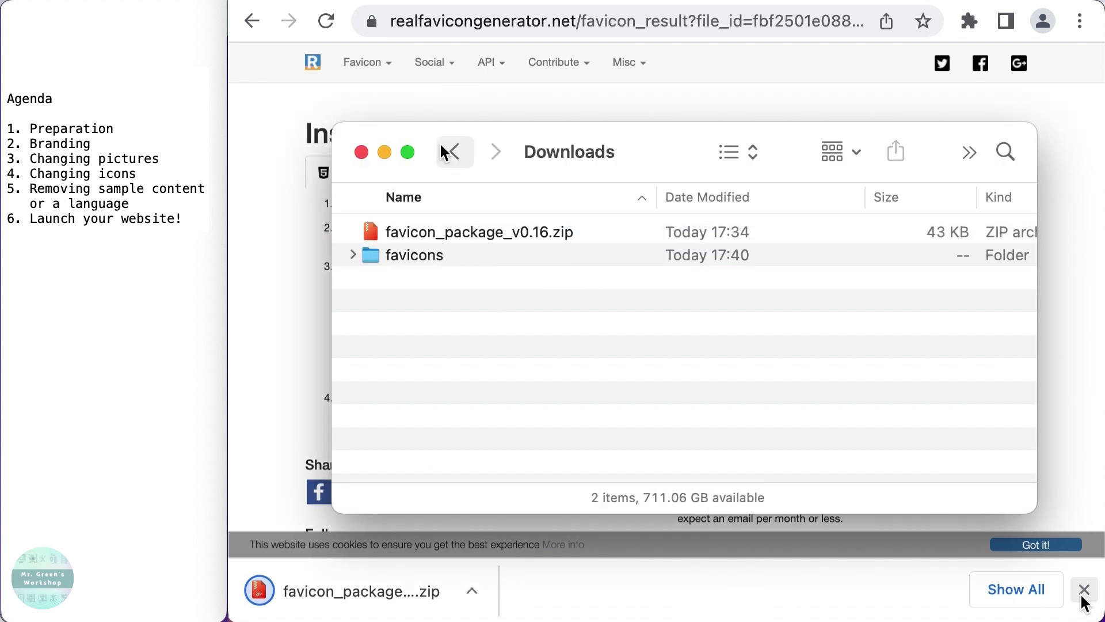
pyautogui.click(361, 152)
pyautogui.click(1084, 588)
# Back in the GitHub repository, delete the assets/img/favicons directory and commit the deletion directly to the main branch.
pyautogui.click(530, 2)
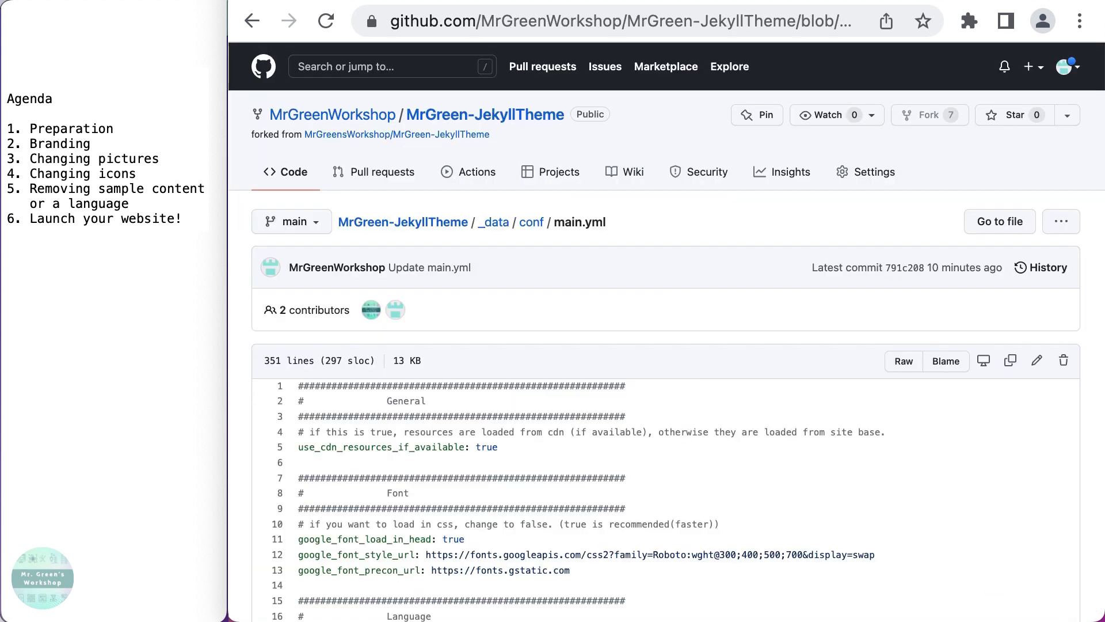
pyautogui.click(443, 226)
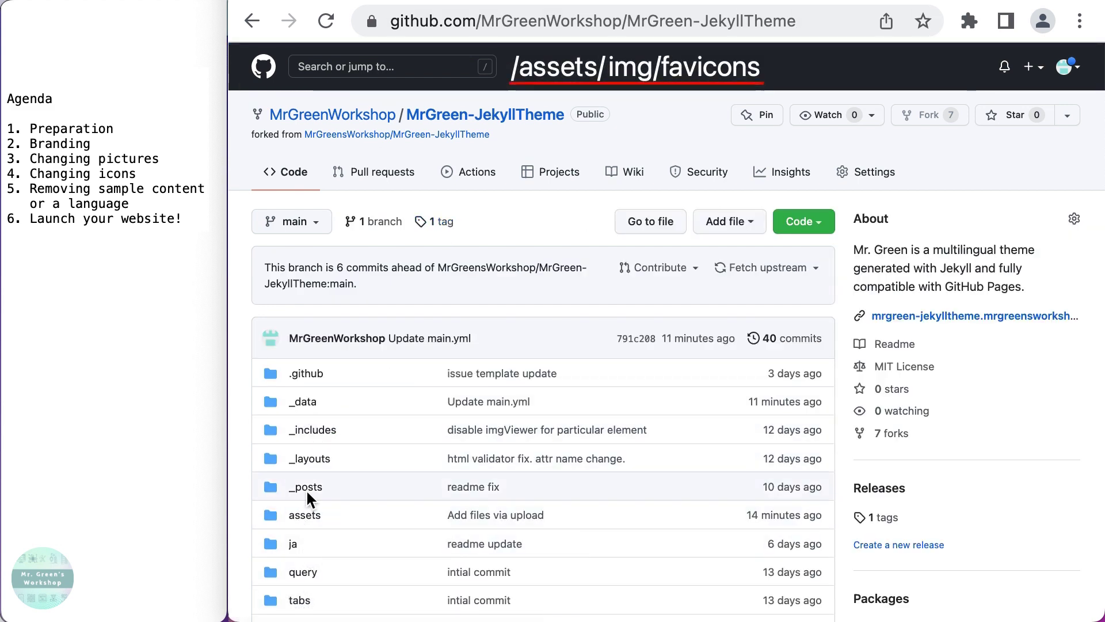
pyautogui.click(316, 513)
pyautogui.click(304, 473)
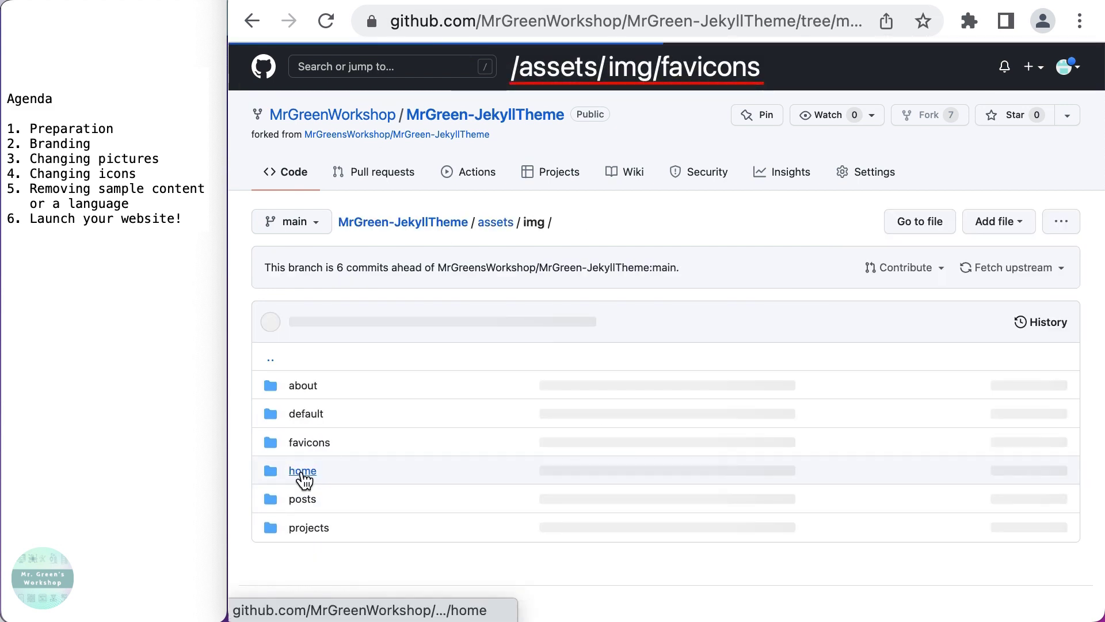
pyautogui.click(1062, 224)
pyautogui.click(1046, 249)
pyautogui.scroll(-15, 645, 408)
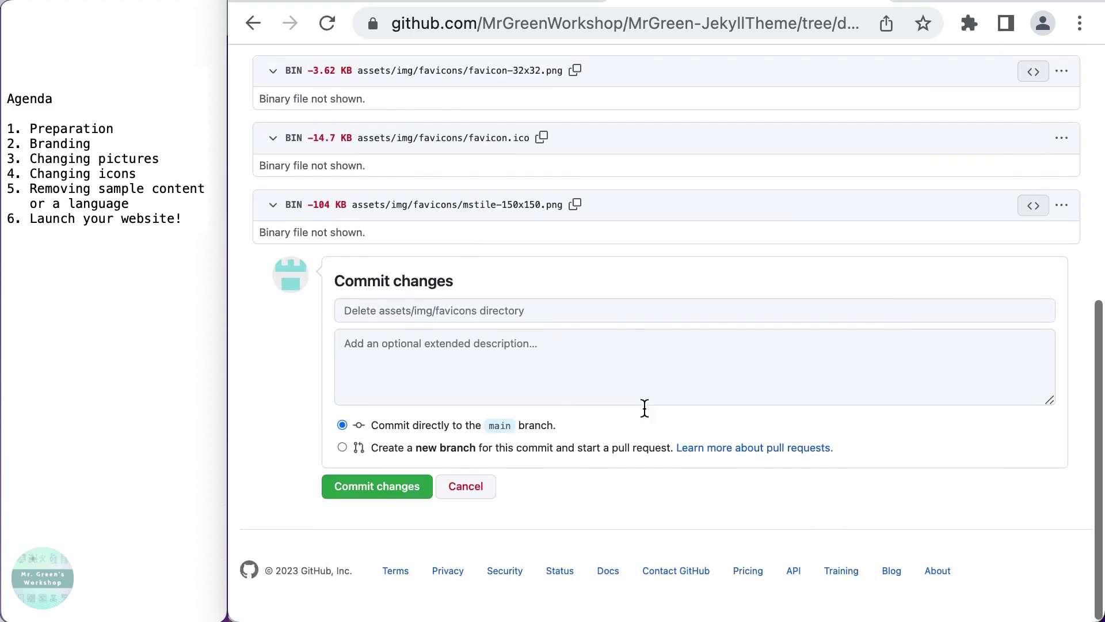
pyautogui.click(412, 488)
# Start a file upload in assets/img and add the local favicons folder to it.
pyautogui.click(1001, 269)
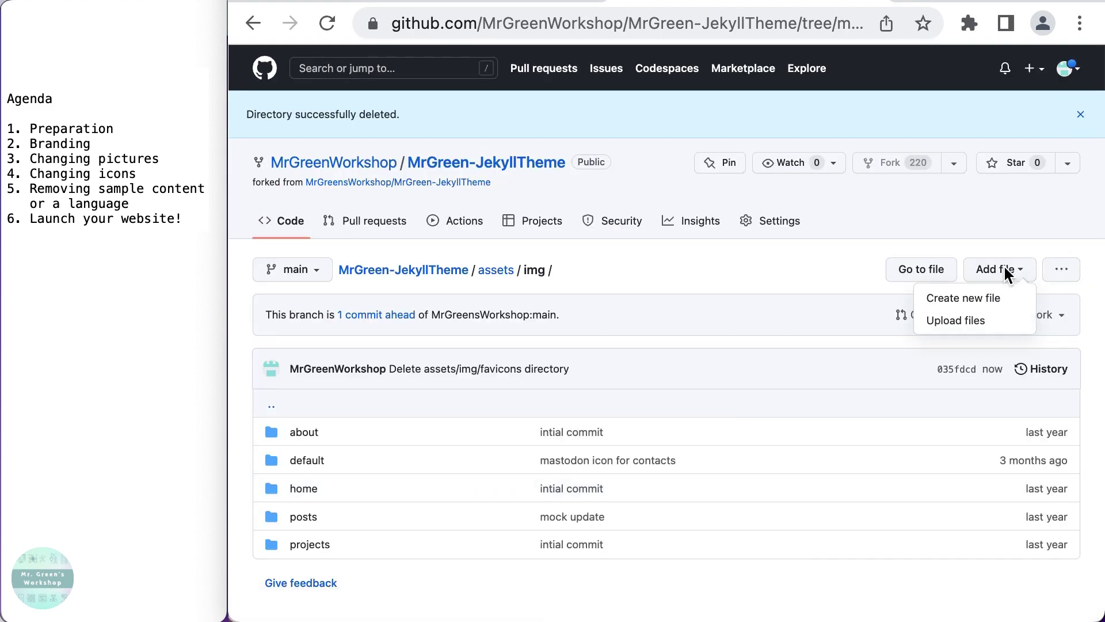
pyautogui.click(955, 320)
pyautogui.moveTo(552, 621); pyautogui.dragTo(548, 363)
pyautogui.scroll(-3, 1091, 308)
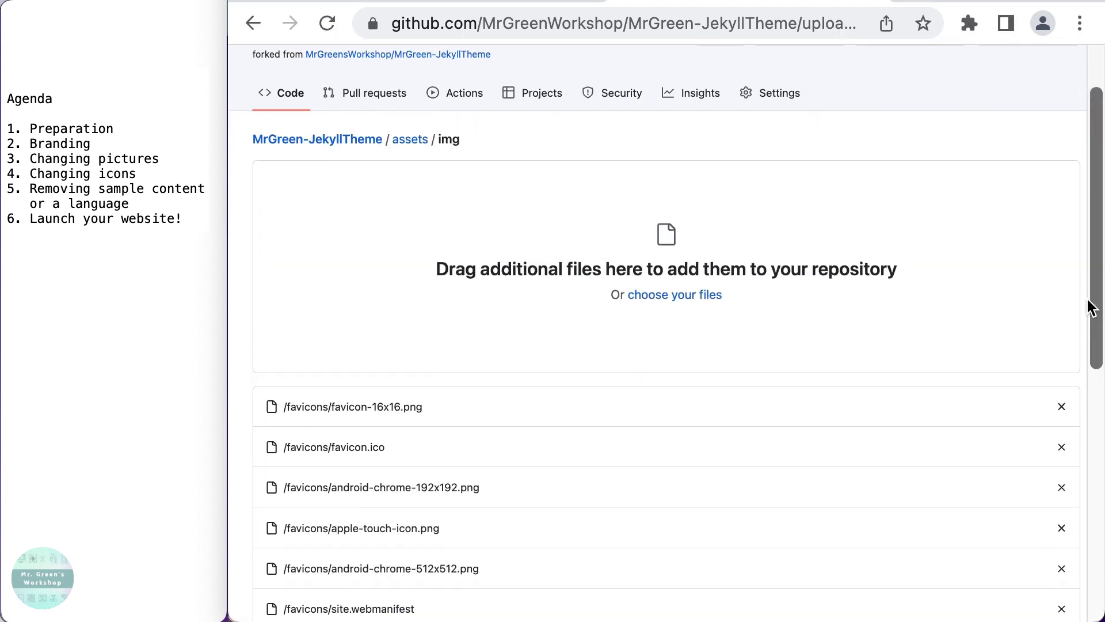
# Remove site.webmanifest and browserconfig.xml from the upload list and commit the remaining favicon files to the main branch.
pyautogui.scroll(-5, 1091, 308)
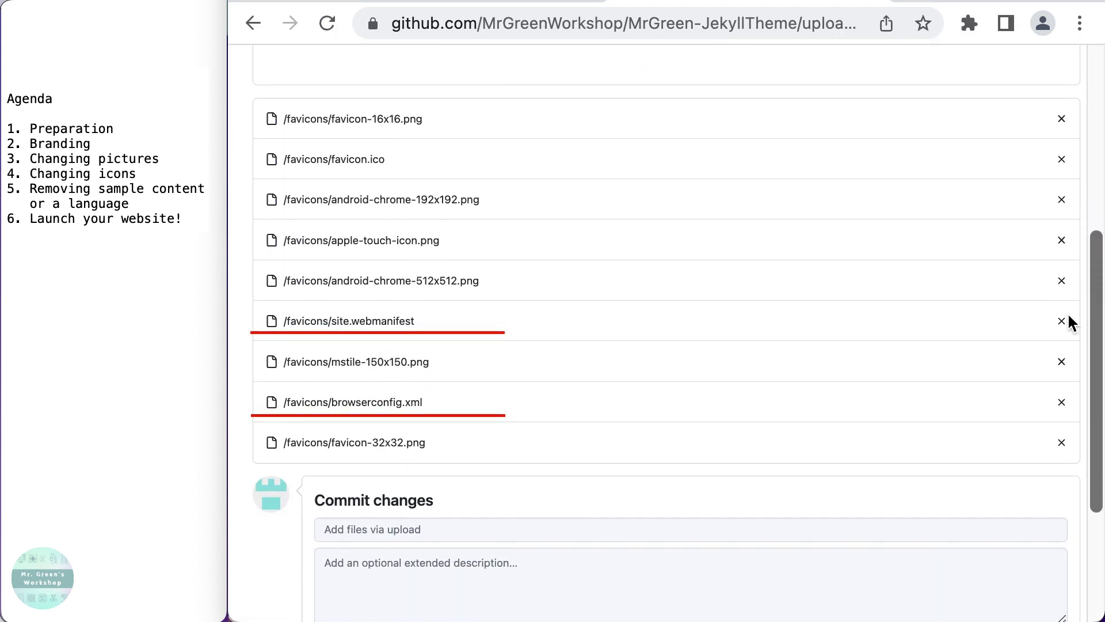
pyautogui.click(1062, 321)
pyautogui.click(1062, 362)
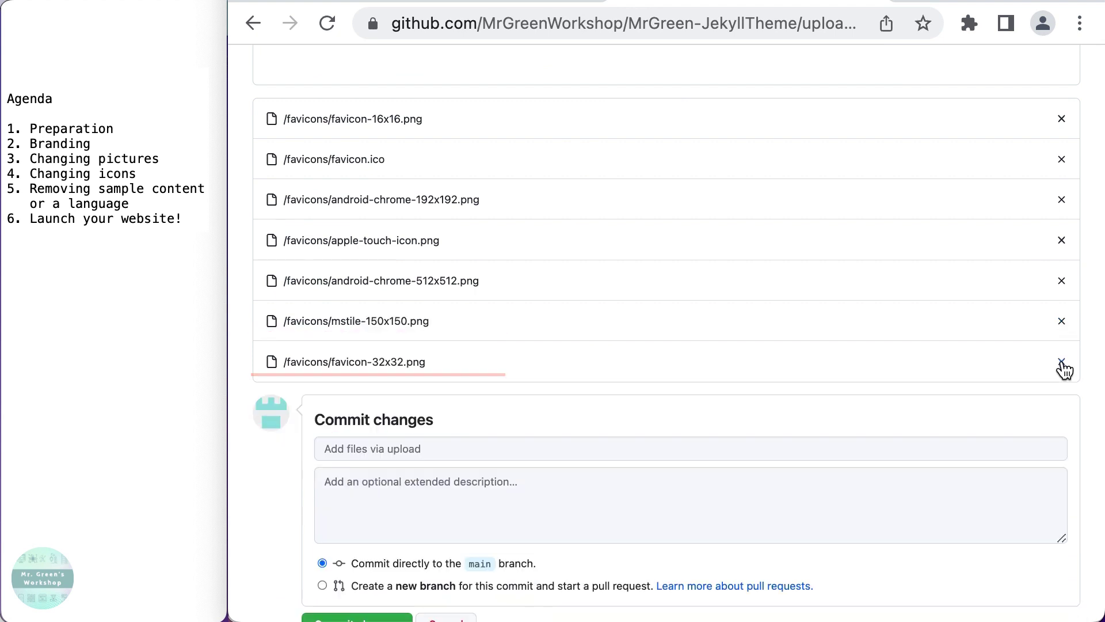
pyautogui.scroll(-3, 581, 462)
pyautogui.click(360, 488)
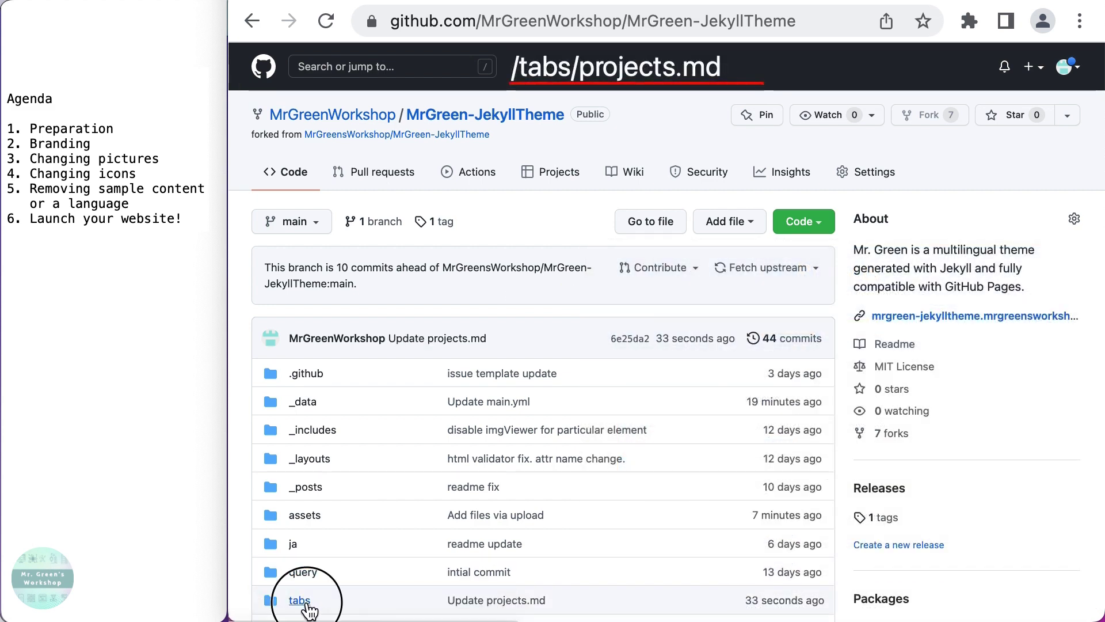
# Disable the projects page by uncommenting "published: false" in tabs/projects.md and commit the change to the main branch.
pyautogui.click(308, 601)
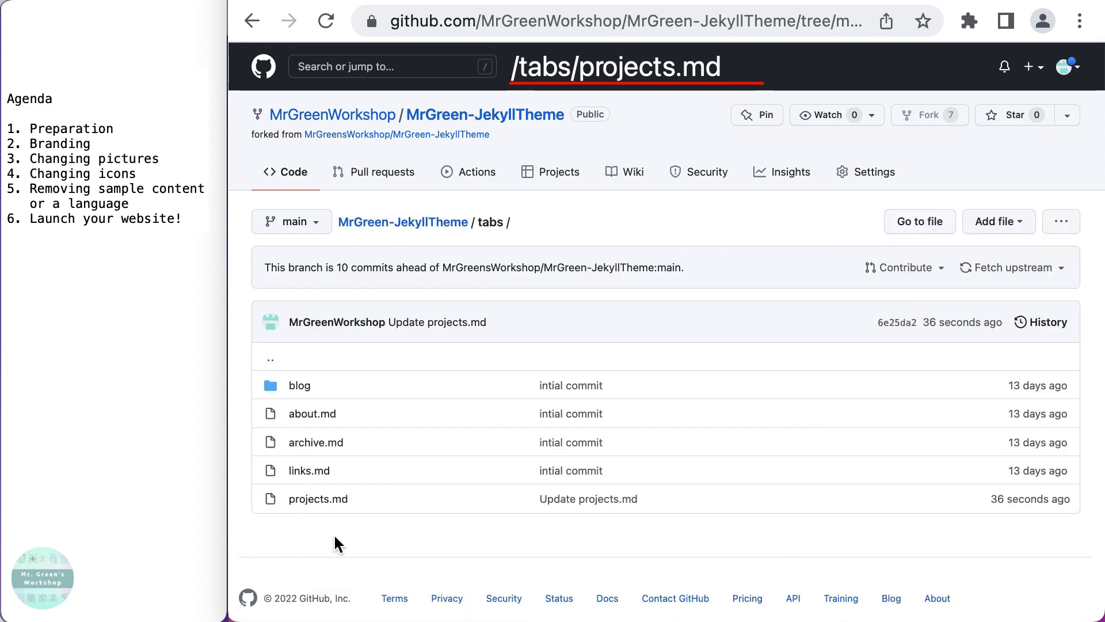
pyautogui.click(334, 503)
pyautogui.click(1033, 368)
pyautogui.scroll(-10, 691, 357)
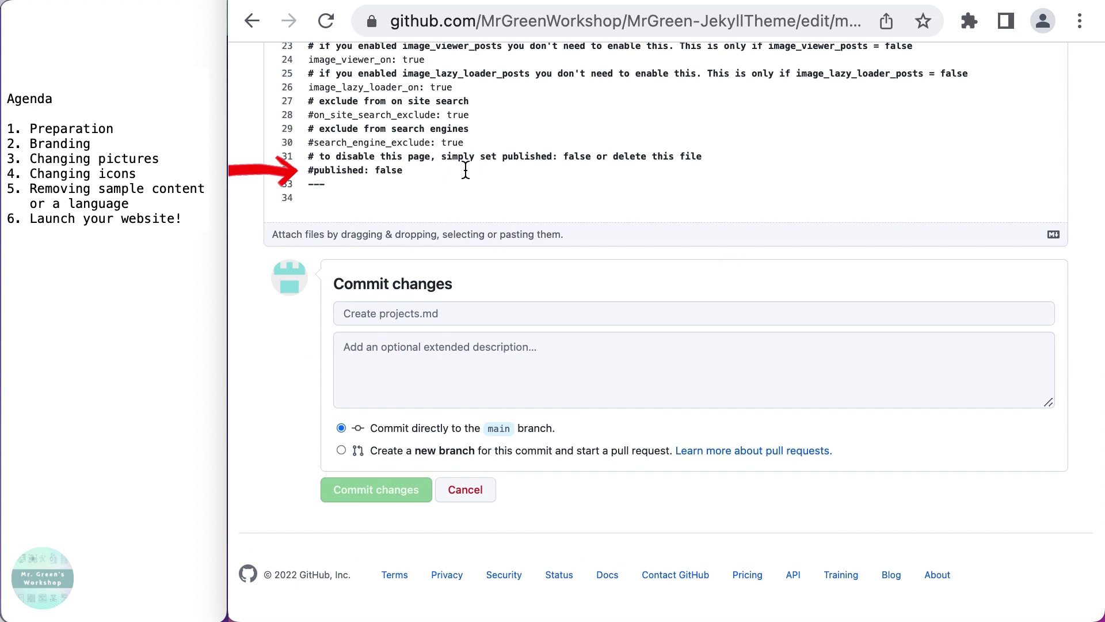
pyautogui.press('BackSpace')
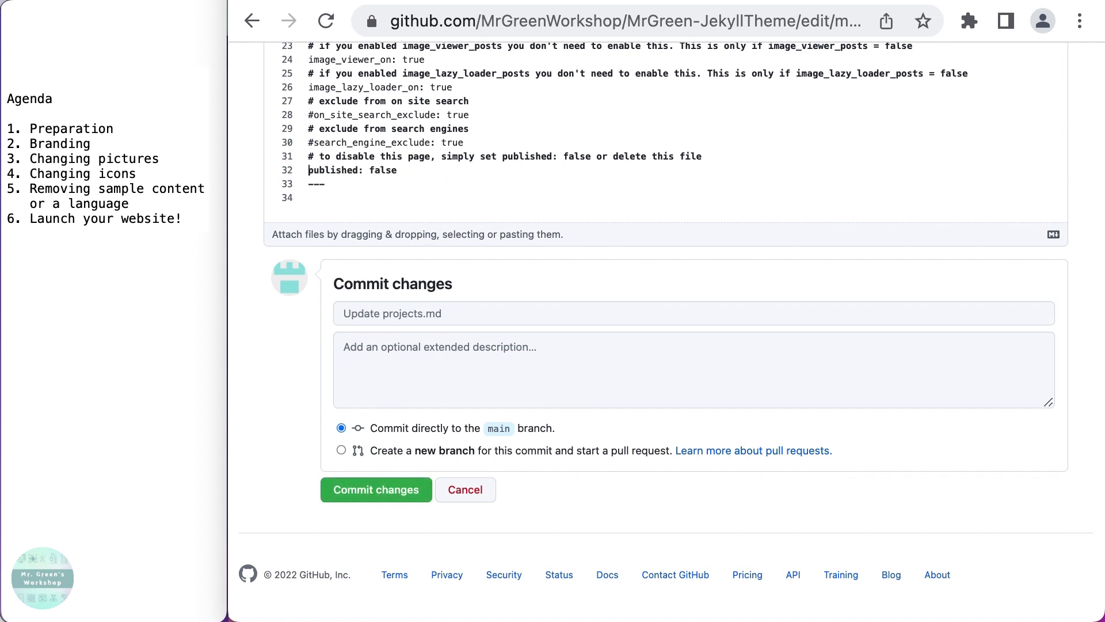
pyautogui.click(351, 499)
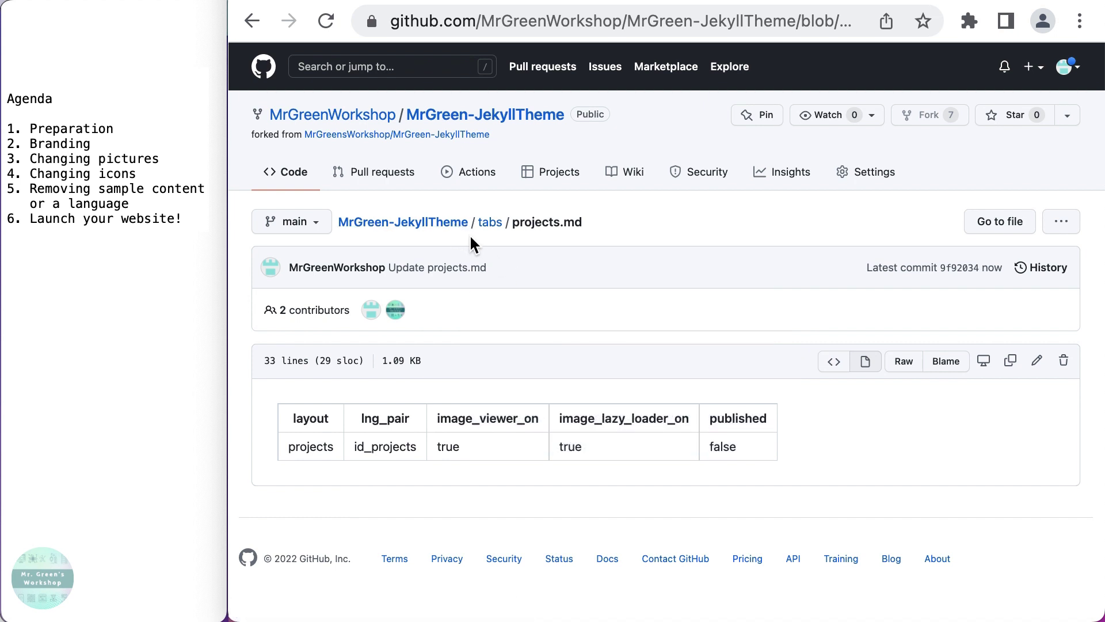
# Set language_switch_lang_list to [en] in _data/conf/main.yml and commit the change to the main branch.
pyautogui.click(452, 226)
pyautogui.click(310, 405)
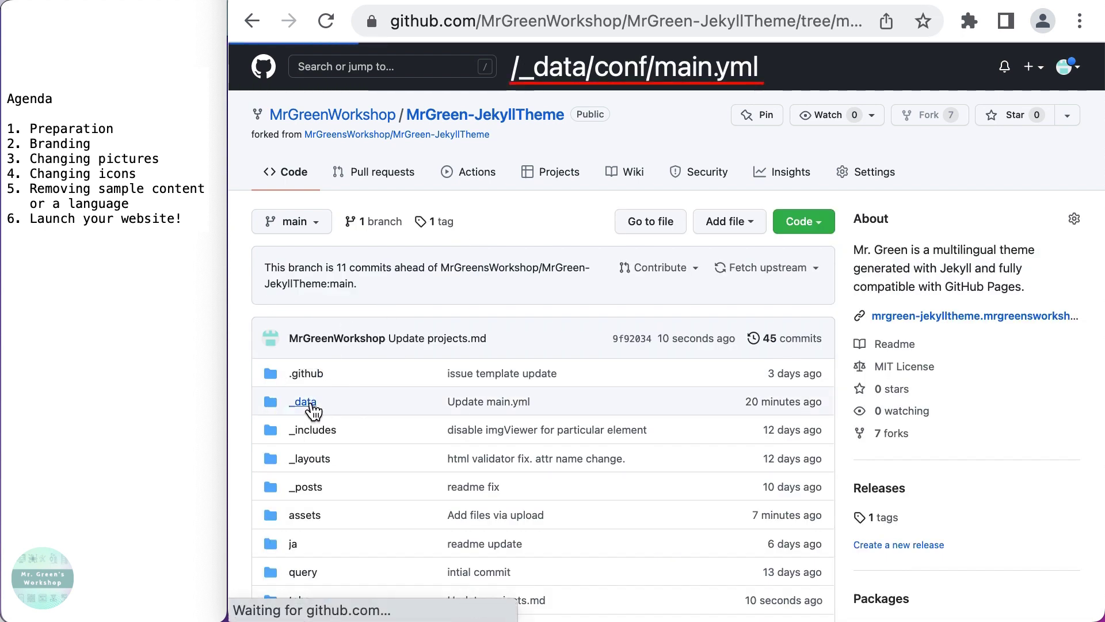
pyautogui.click(309, 383)
pyautogui.click(311, 387)
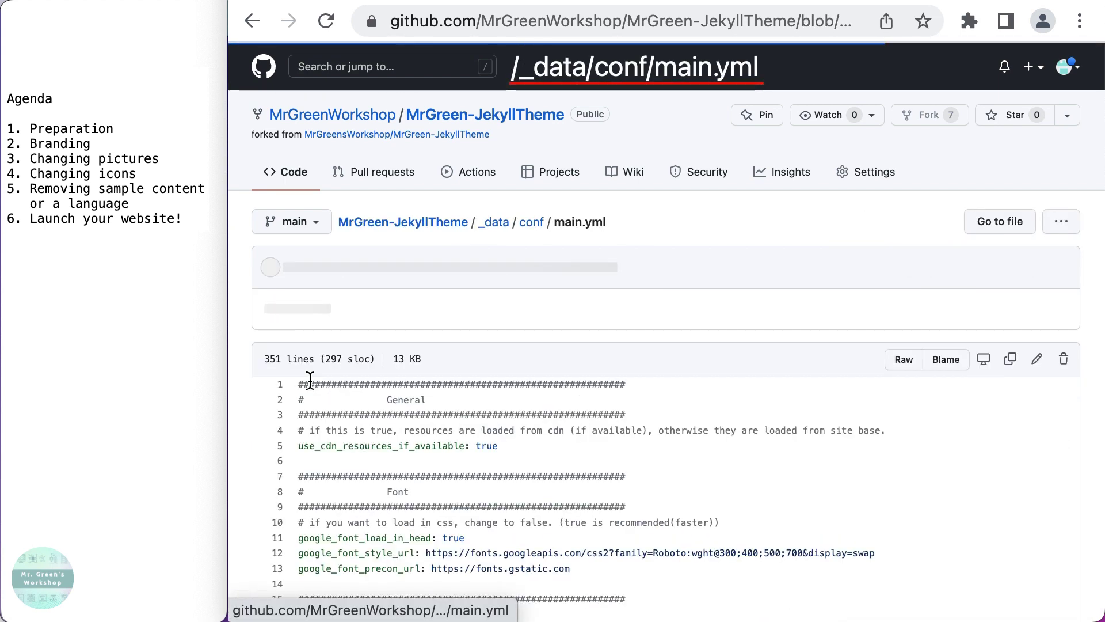
pyautogui.scroll(-5, 606, 412)
pyautogui.click(1040, 113)
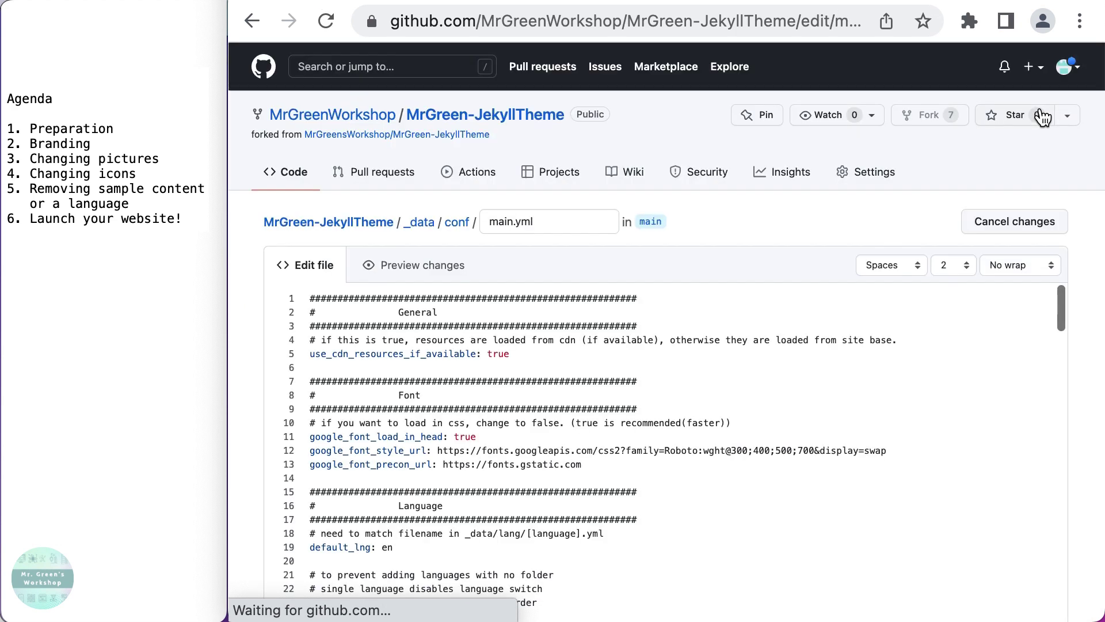
pyautogui.scroll(-6, 696, 330)
pyautogui.scroll(2, 697, 329)
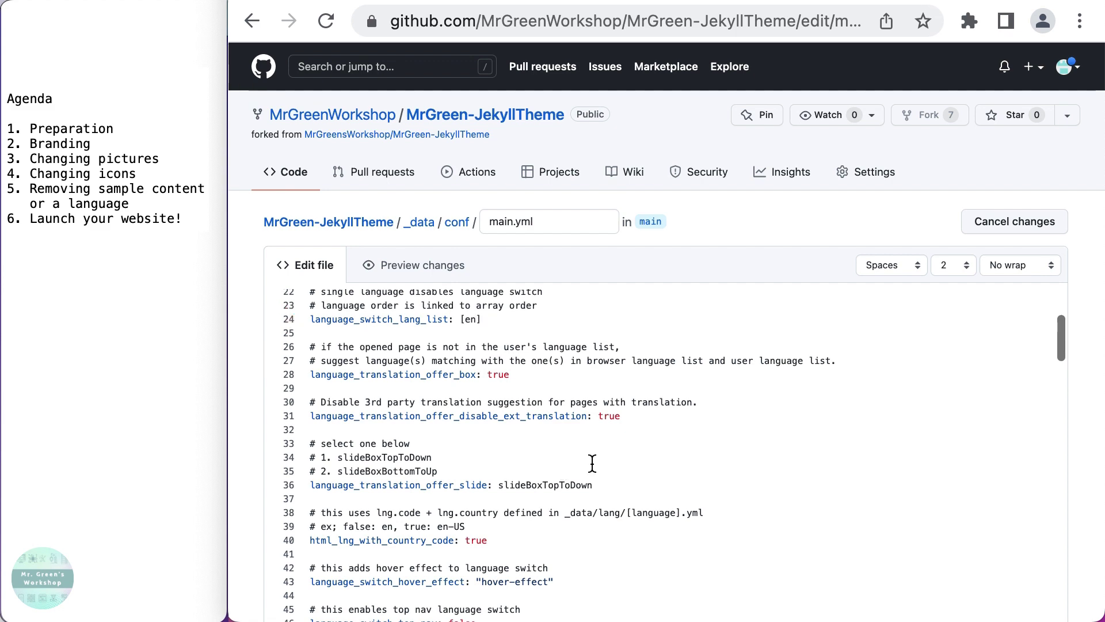
pyautogui.scroll(-10, 247, 310)
pyautogui.click(394, 491)
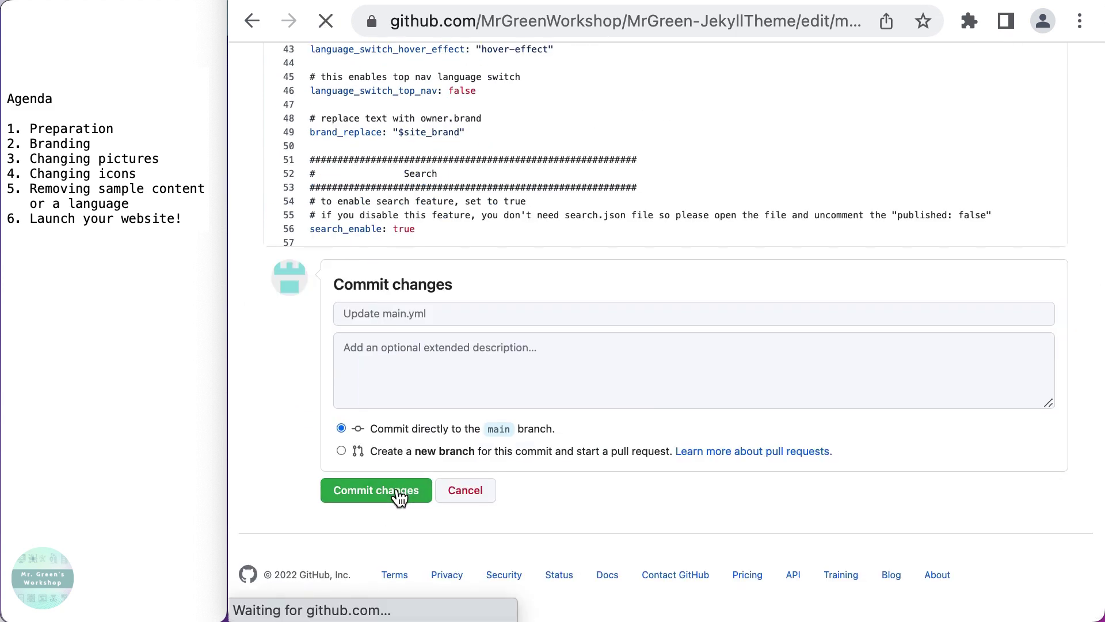
# Delete the ja directory from the repository root and commit the deletion to the main branch.
pyautogui.click(446, 229)
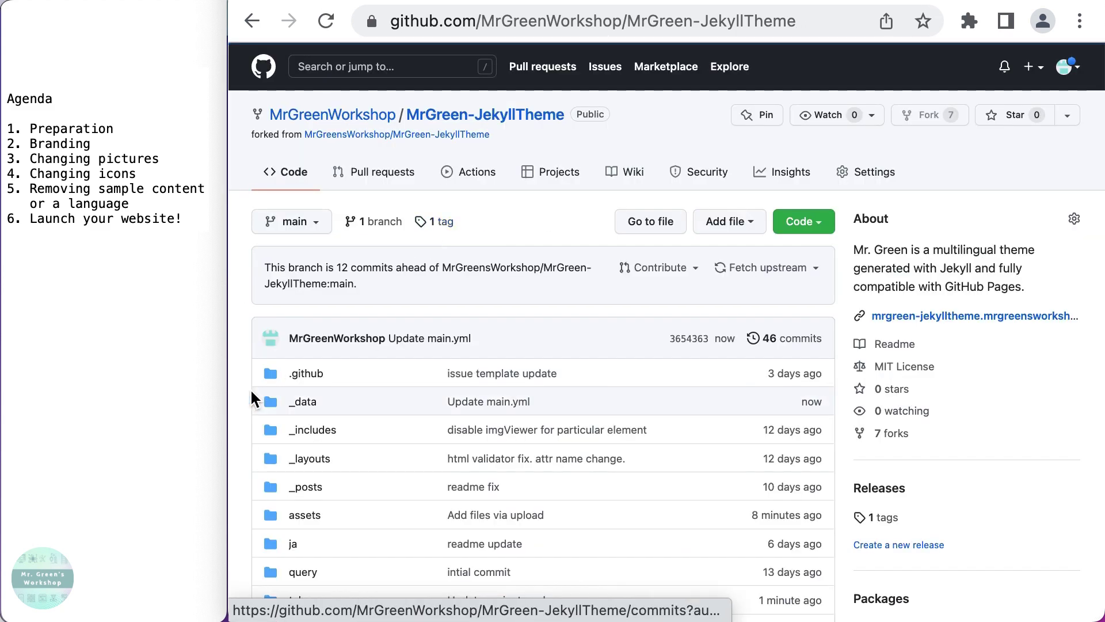
pyautogui.scroll(-3, 236, 402)
pyautogui.click(291, 443)
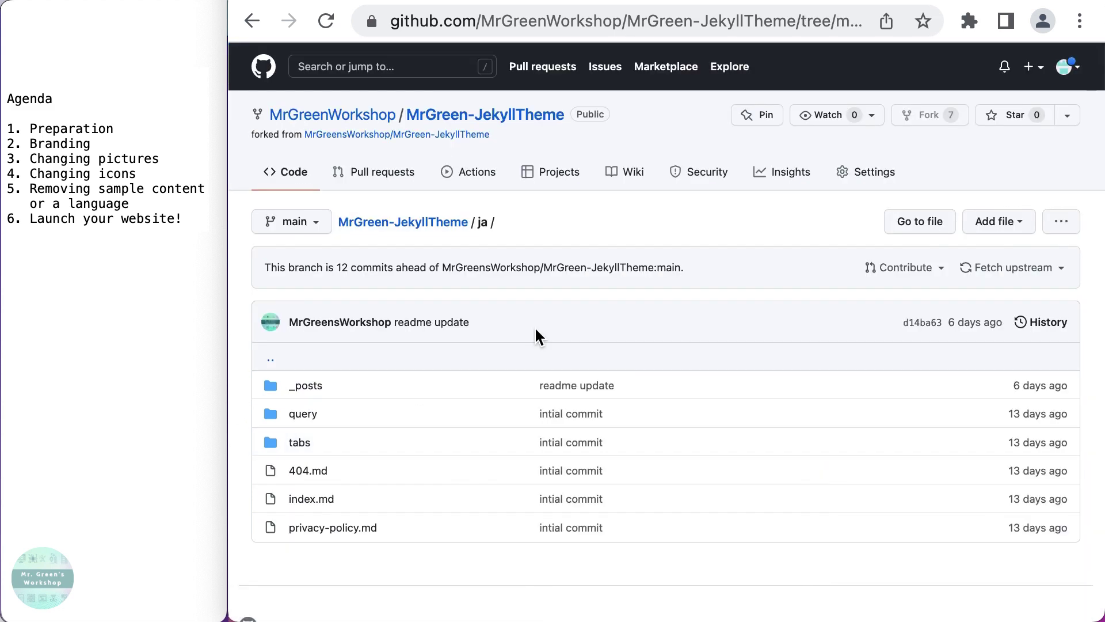
pyautogui.click(1062, 222)
pyautogui.click(1006, 253)
pyautogui.scroll(-15, 971, 432)
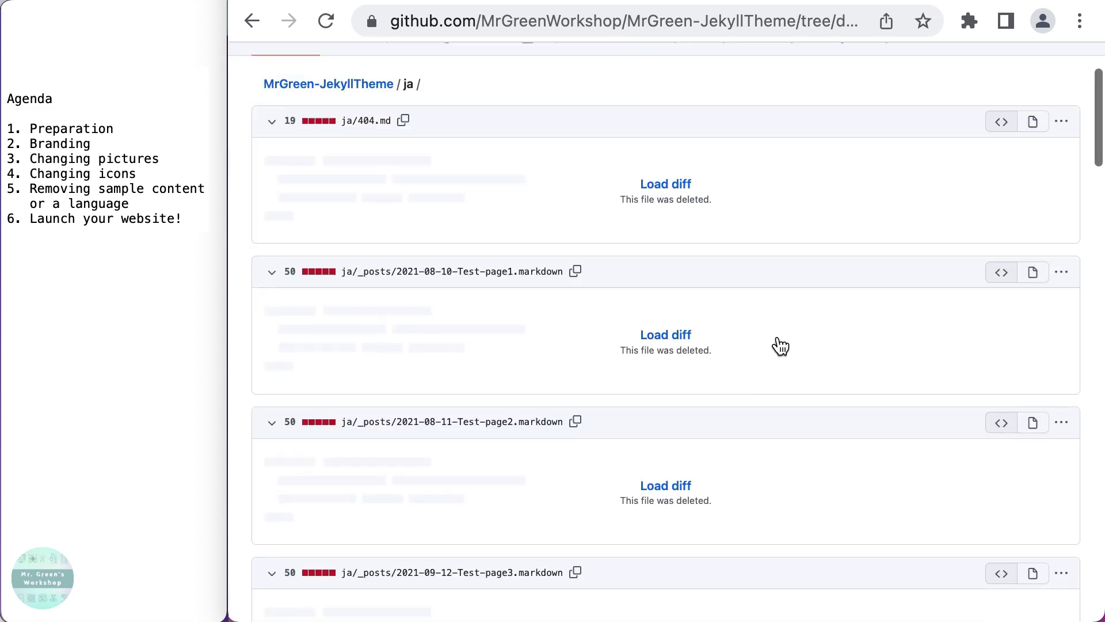
pyautogui.click(382, 491)
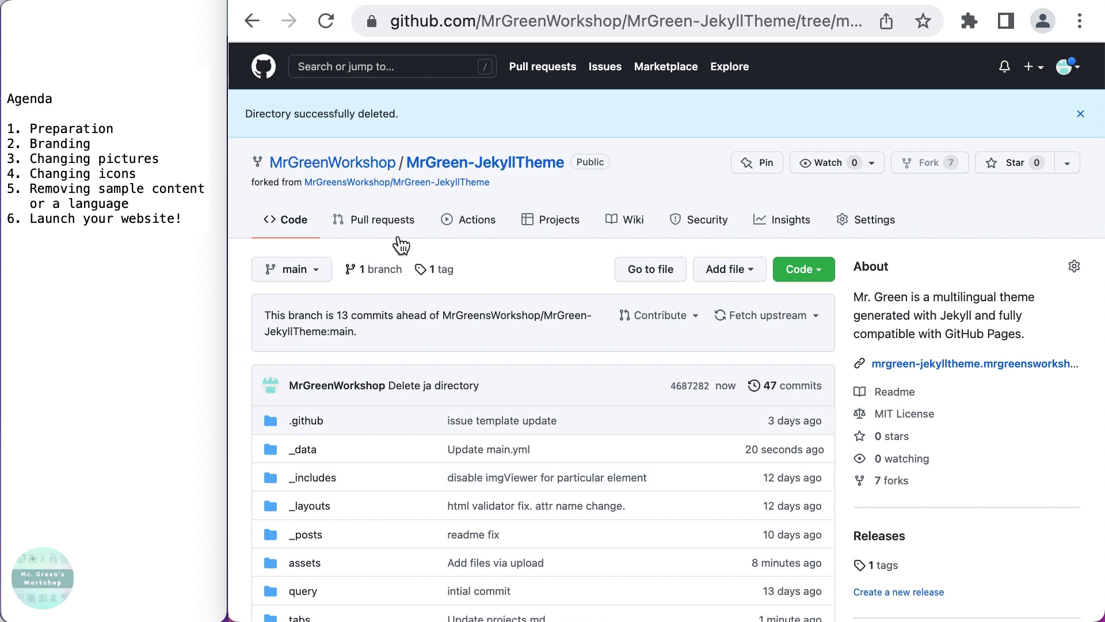
# Uncomment "published: false" in _posts/2022-03-03-mr-green-jekyll-theme.markdown and commit the change to the main branch.
pyautogui.click(283, 233)
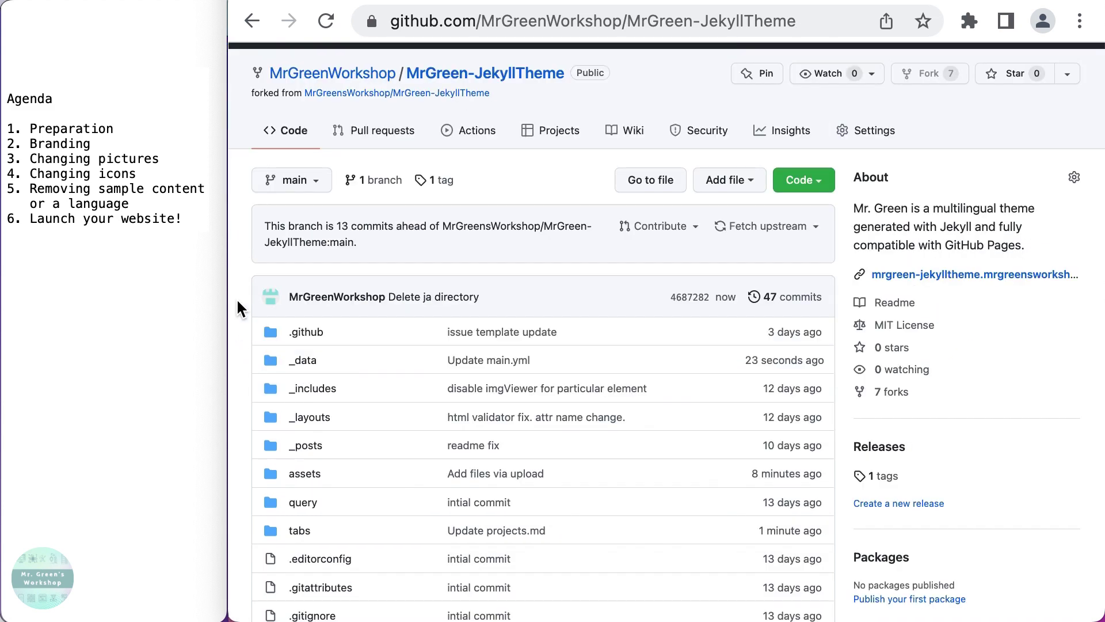
pyautogui.click(308, 446)
pyautogui.scroll(-3, 532, 383)
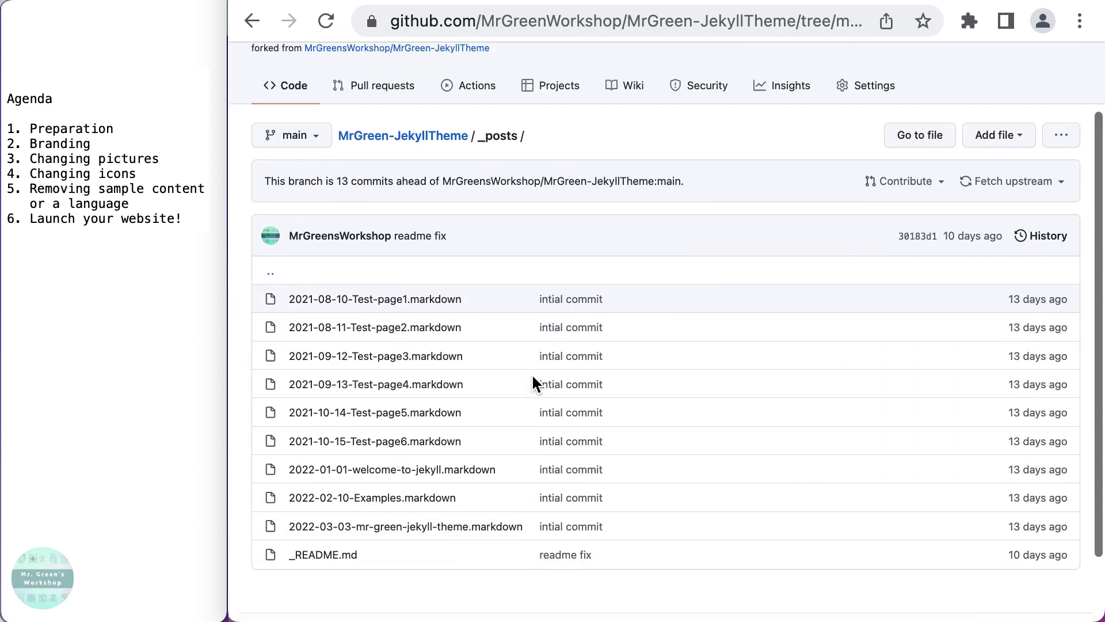
pyautogui.click(448, 521)
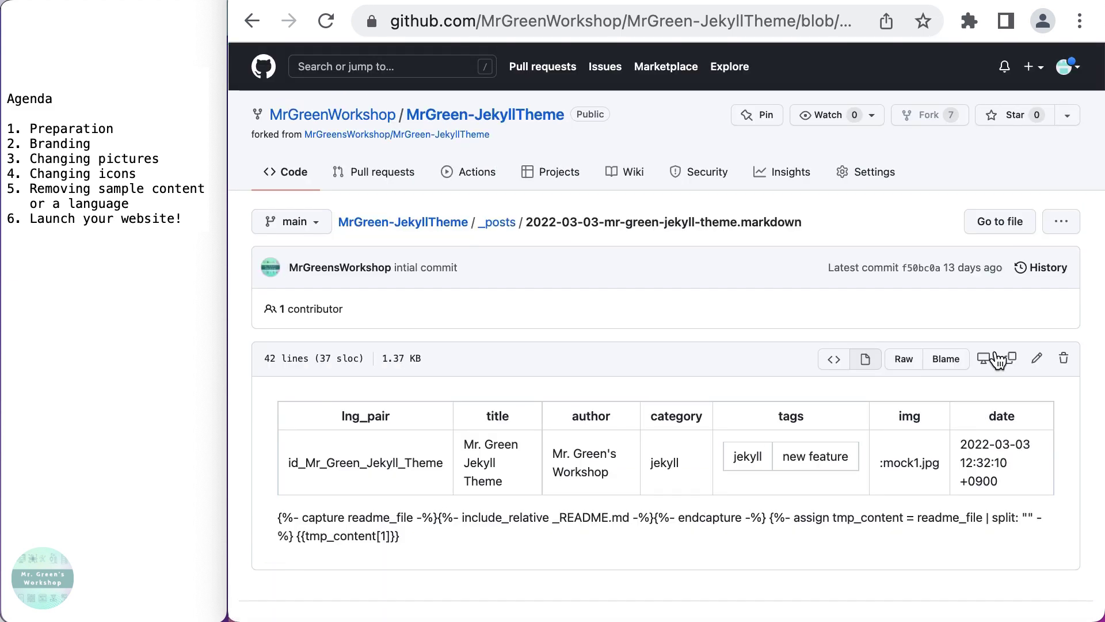
pyautogui.click(1037, 359)
pyautogui.scroll(-5, 318, 382)
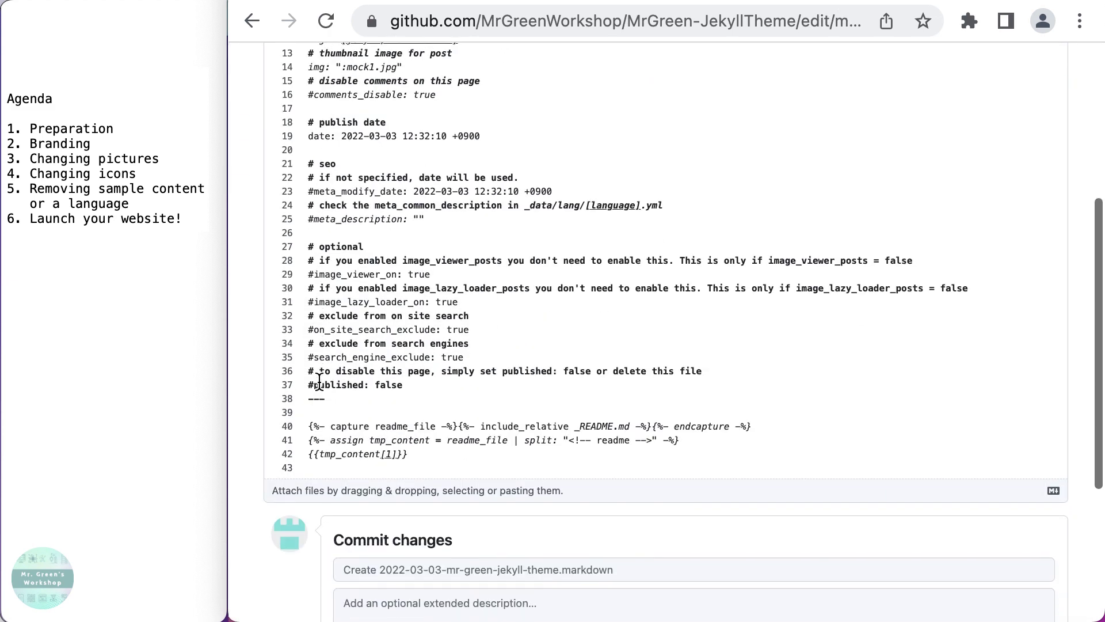
pyautogui.click(309, 385)
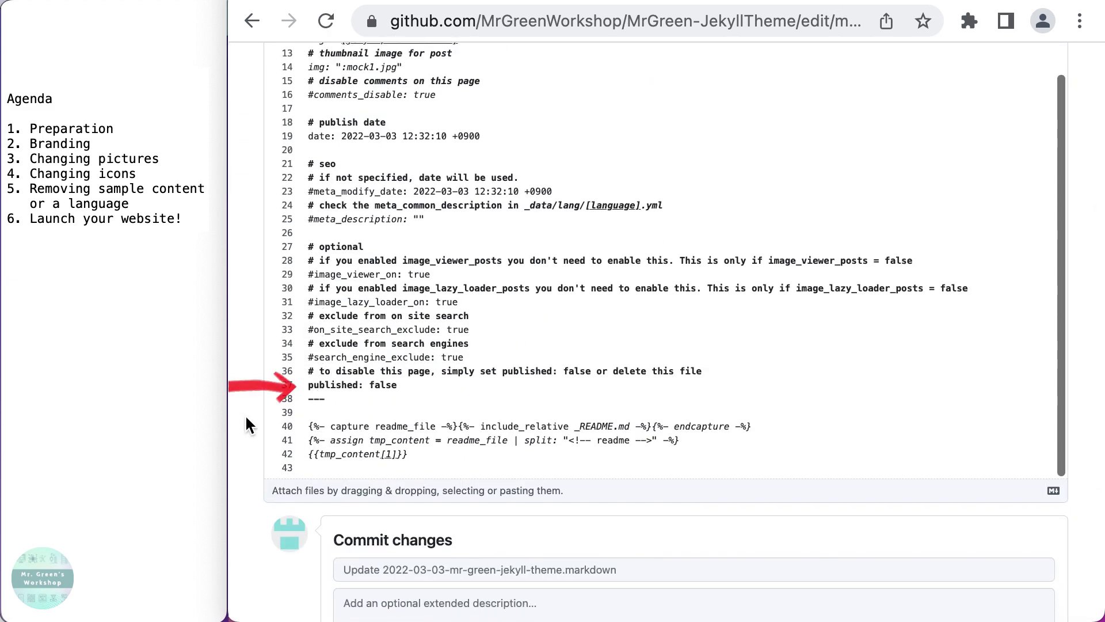
pyautogui.scroll(-4, 243, 415)
pyautogui.click(342, 548)
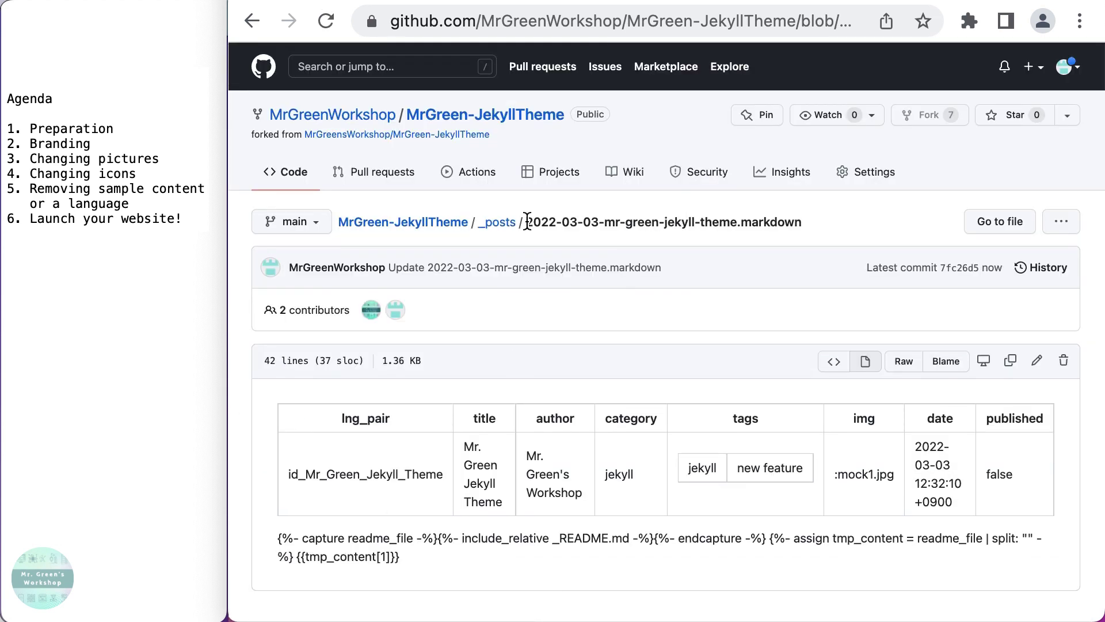
# Delete the sample post 2022-02-10-Examples.markdown from the _posts folder and commit the deletion to the main branch.
pyautogui.click(499, 222)
pyautogui.scroll(-2, 443, 403)
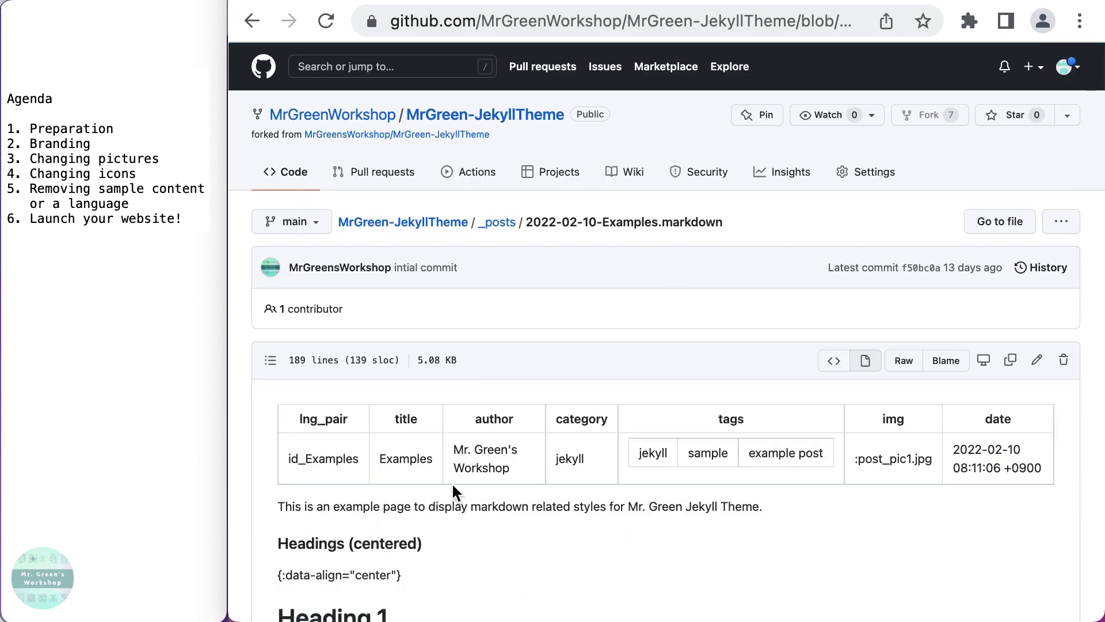
pyautogui.click(1063, 360)
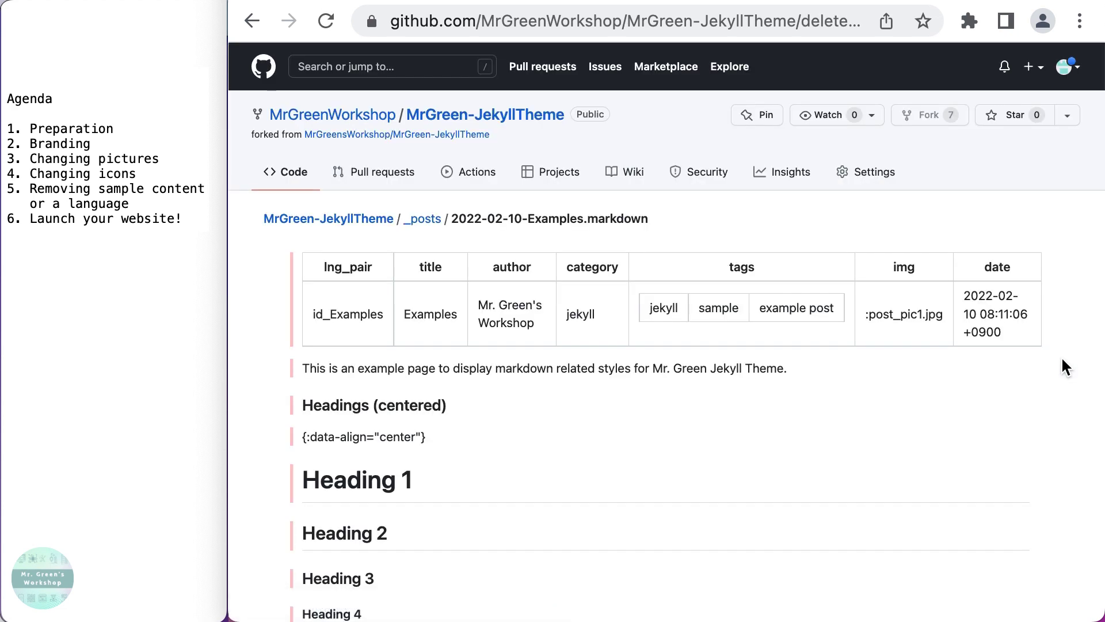
pyautogui.scroll(-15, 766, 357)
pyautogui.click(364, 489)
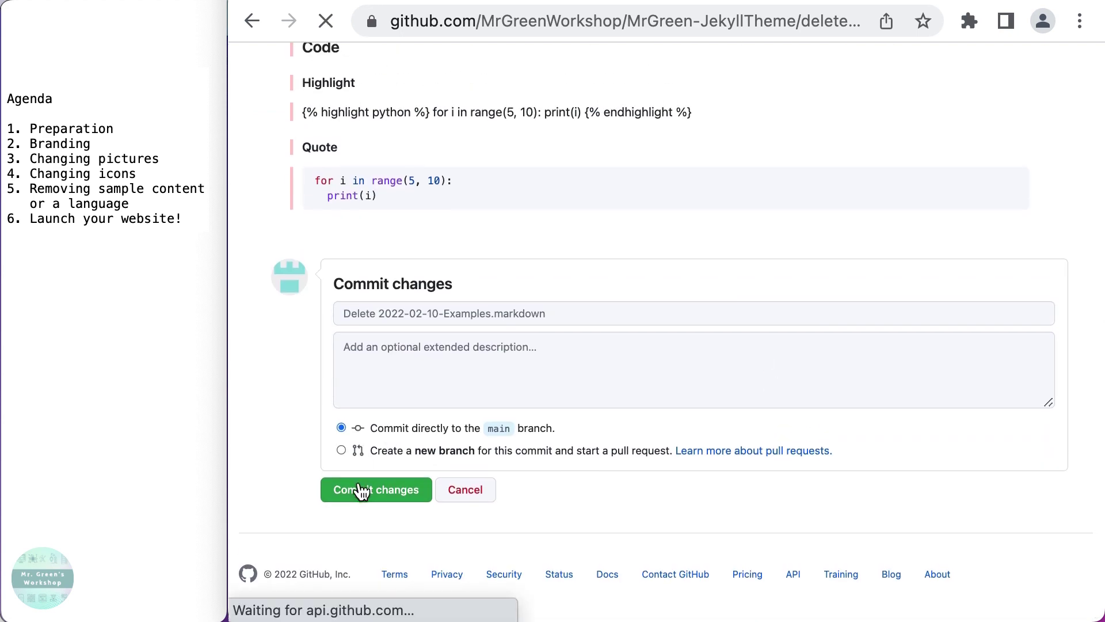
pyautogui.click(370, 226)
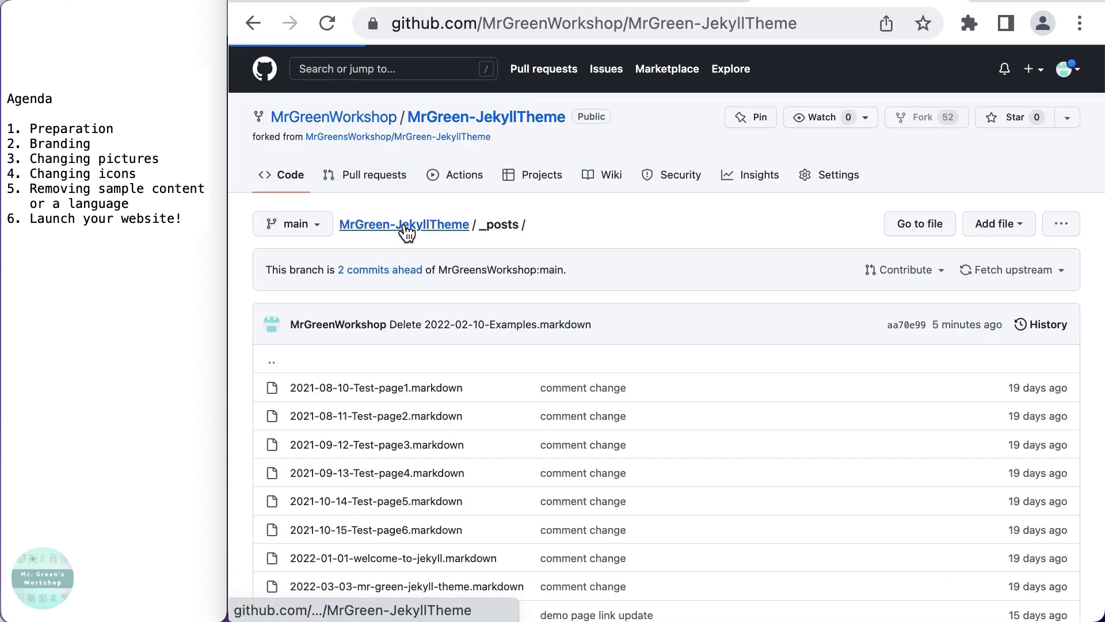
pyautogui.scroll(-5, 370, 402)
pyautogui.scroll(-2, 369, 409)
pyautogui.click(322, 511)
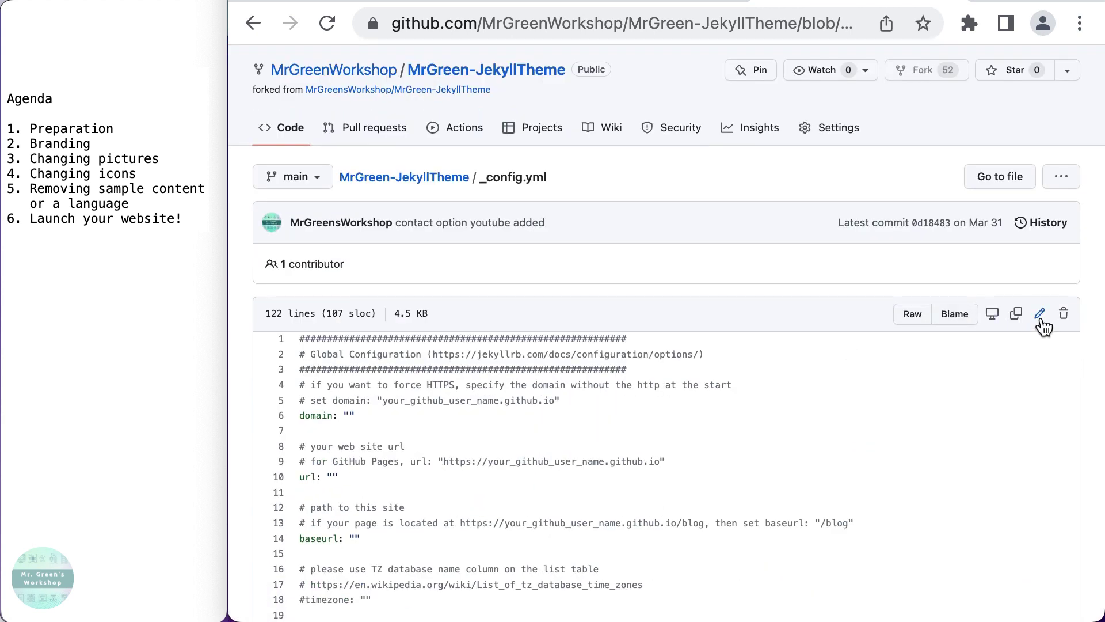
pyautogui.click(1041, 315)
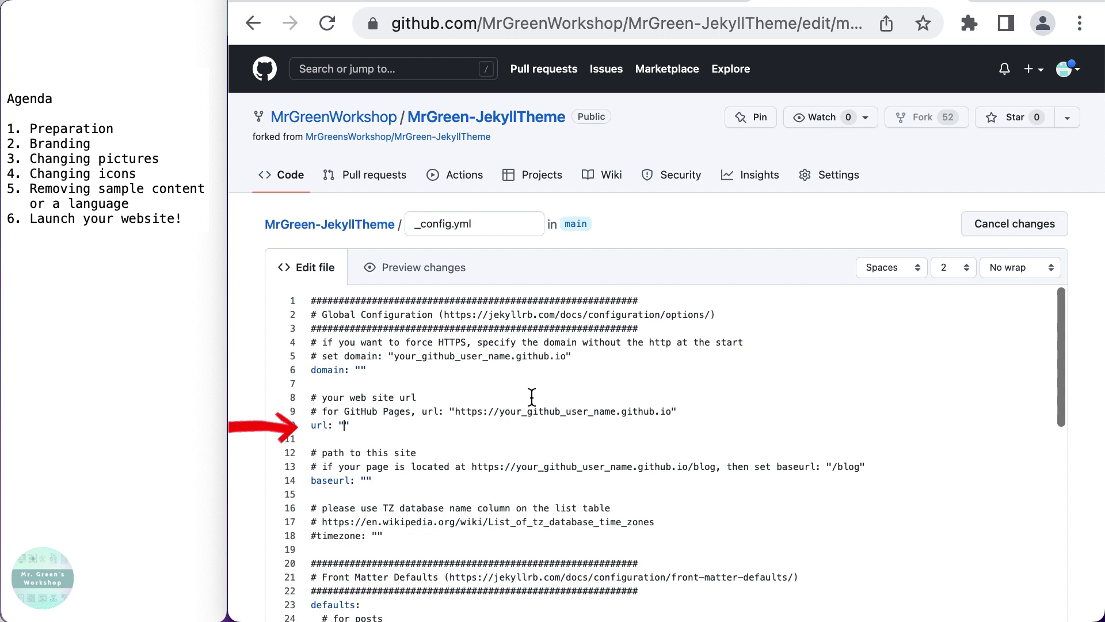
pyautogui.write('https://MrGreenWorkshop.github.io')
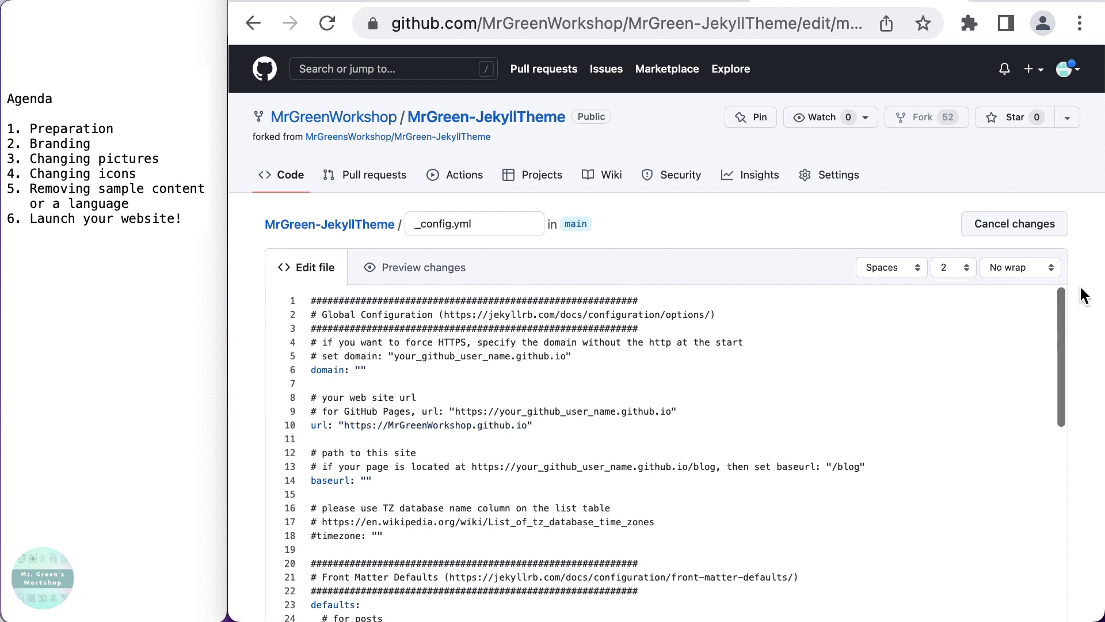
# Commit the edited _config.yml directly to the main branch.
pyautogui.scroll(-10, 1085, 295)
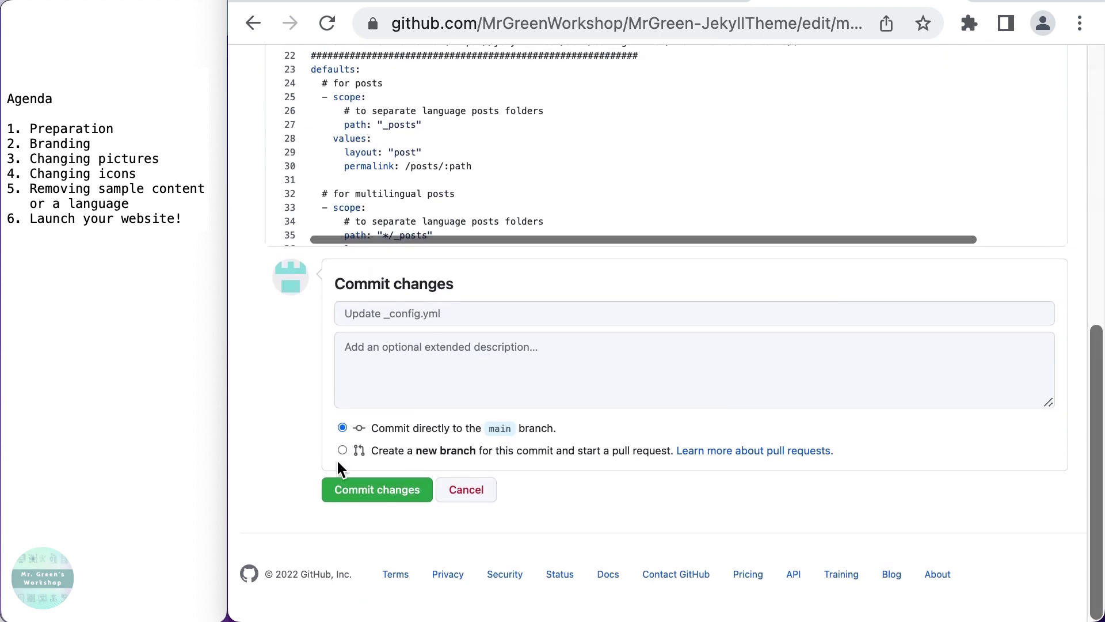
pyautogui.click(341, 490)
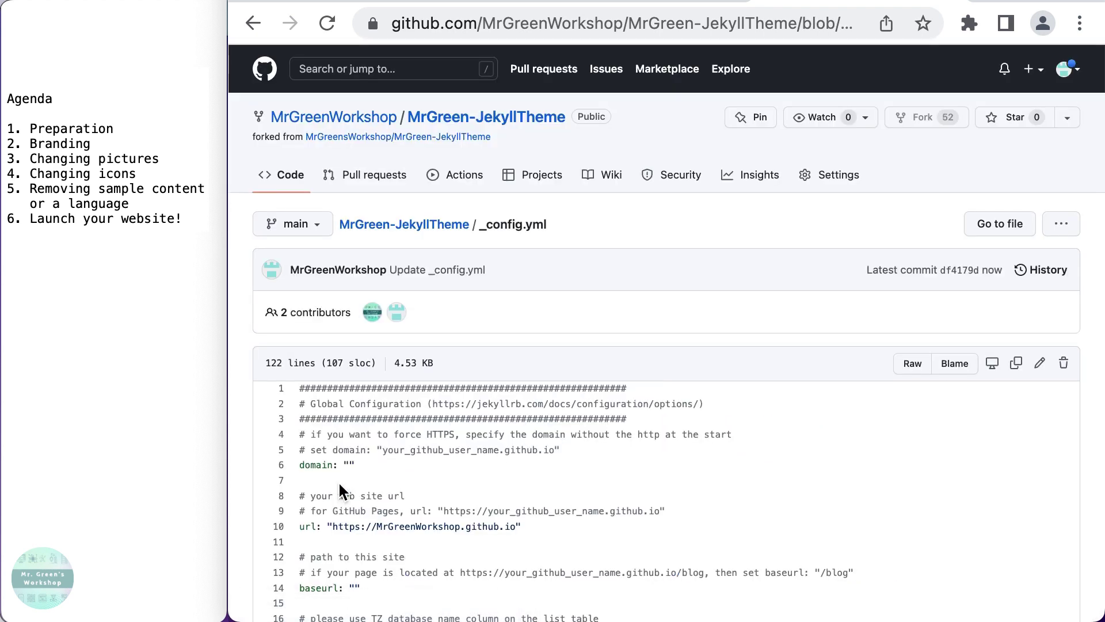
# Rename the repository to MrGreenWorkshop.github.io in its general settings.
pyautogui.click(838, 179)
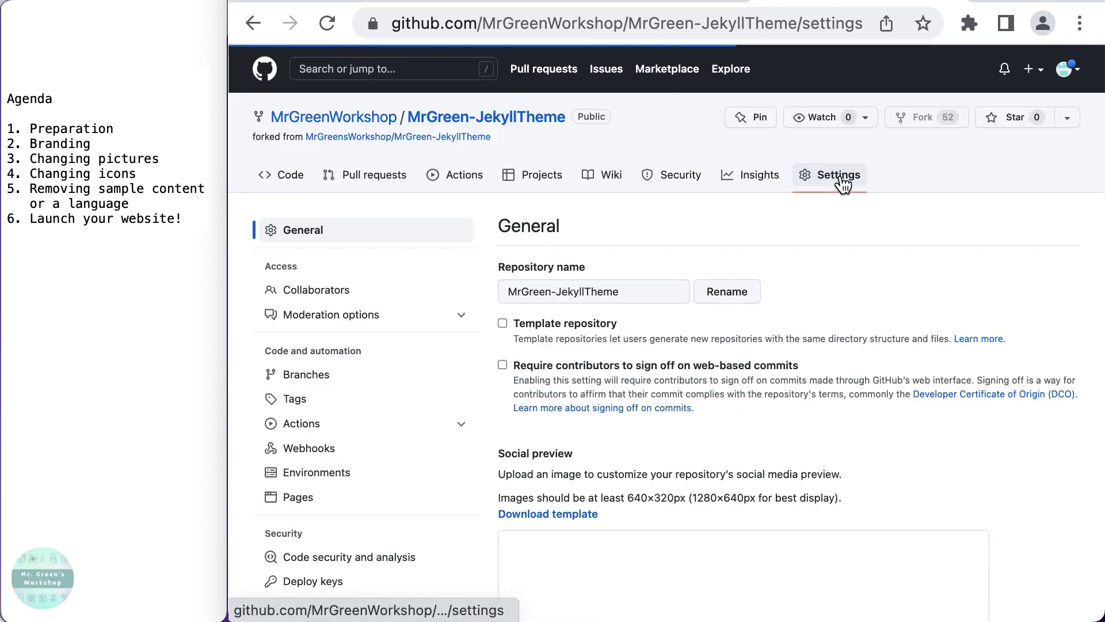
pyautogui.tripleClick(679, 293)
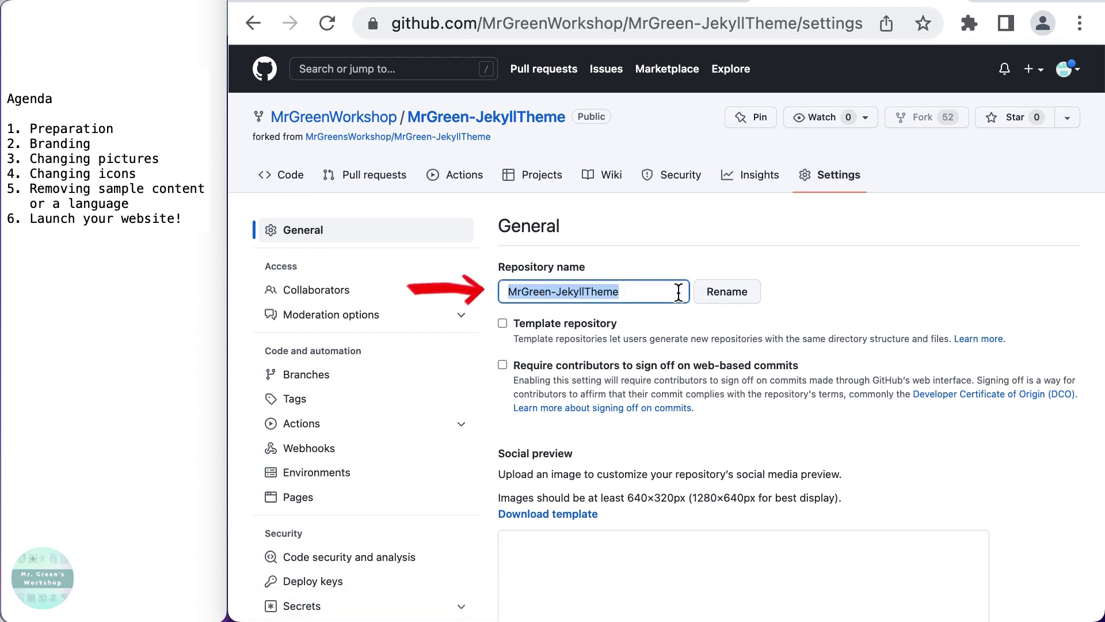
pyautogui.write('MrGreenWorkshop.github.io')
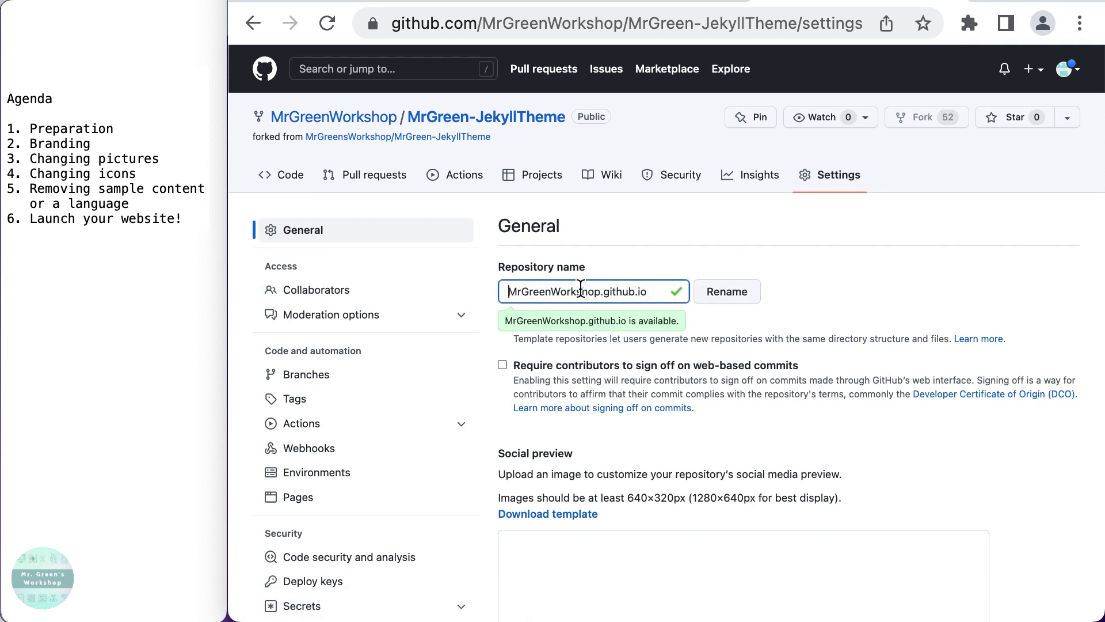
pyautogui.click(735, 296)
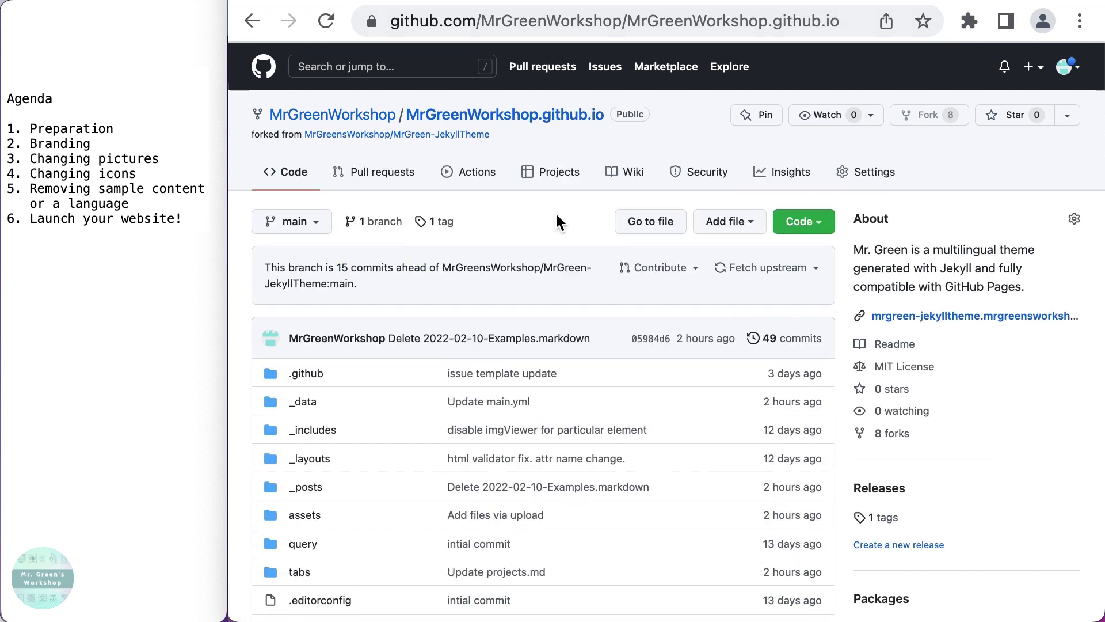
# Open the Actions page of the MrGreenWorkshop.github.io repository.
pyautogui.click(488, 180)
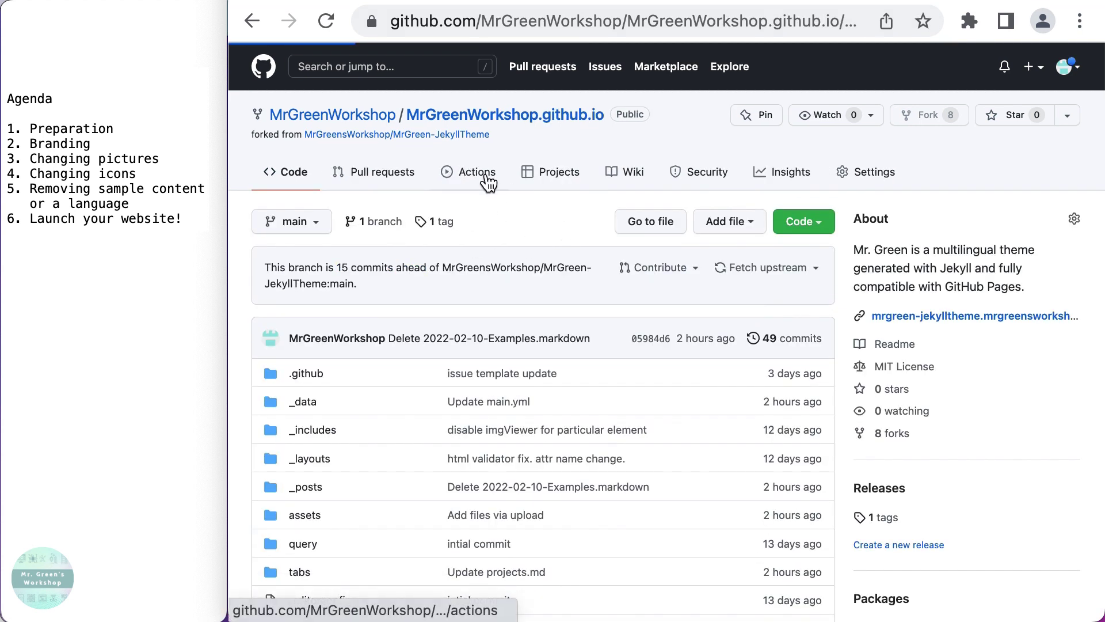